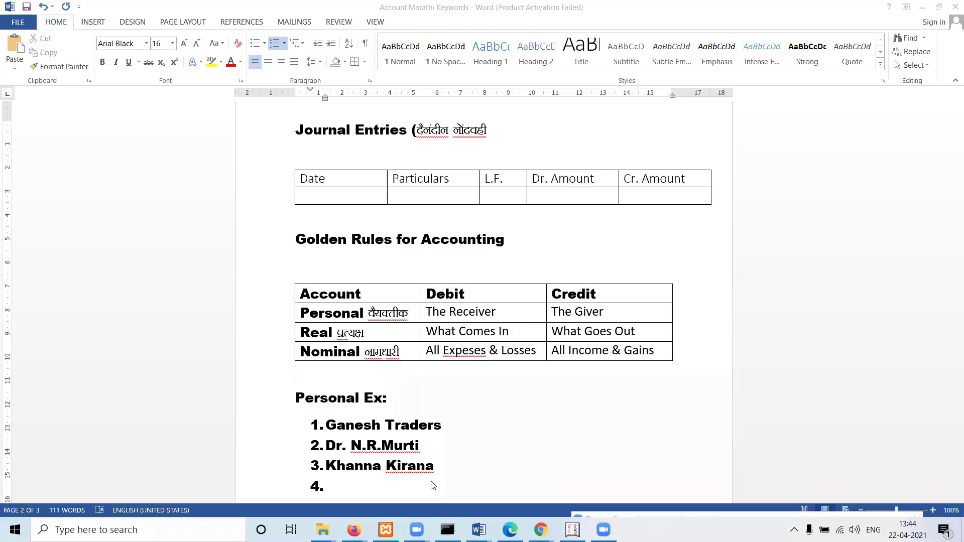
- Add BOI Account as the fourth item in the Personal Ex list
left_click(361, 487)
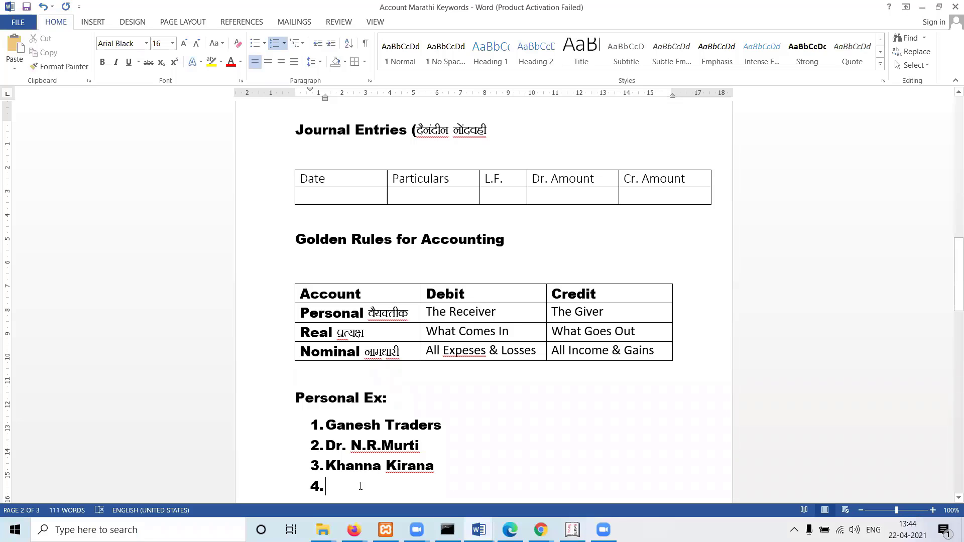
type("BOI A")
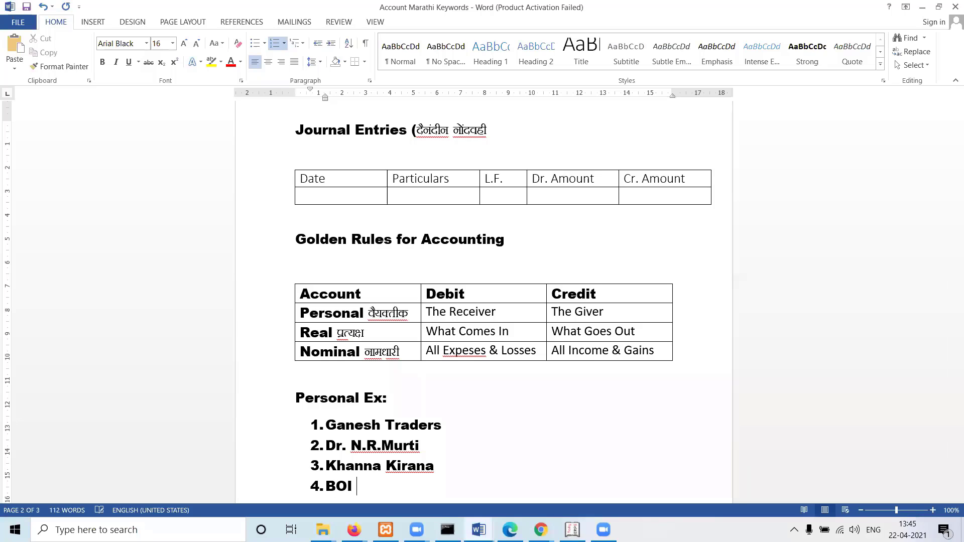
type("ccount")
- Add a colon after the Real heading and start a numbered list below it with Laptop
key("Down")
key("Down")
key("Up")
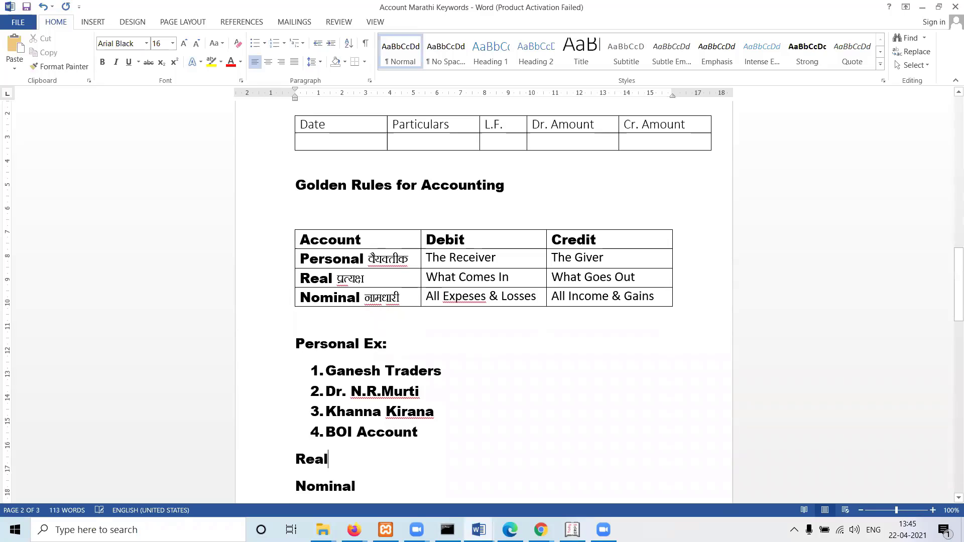
type(":")
key("Return")
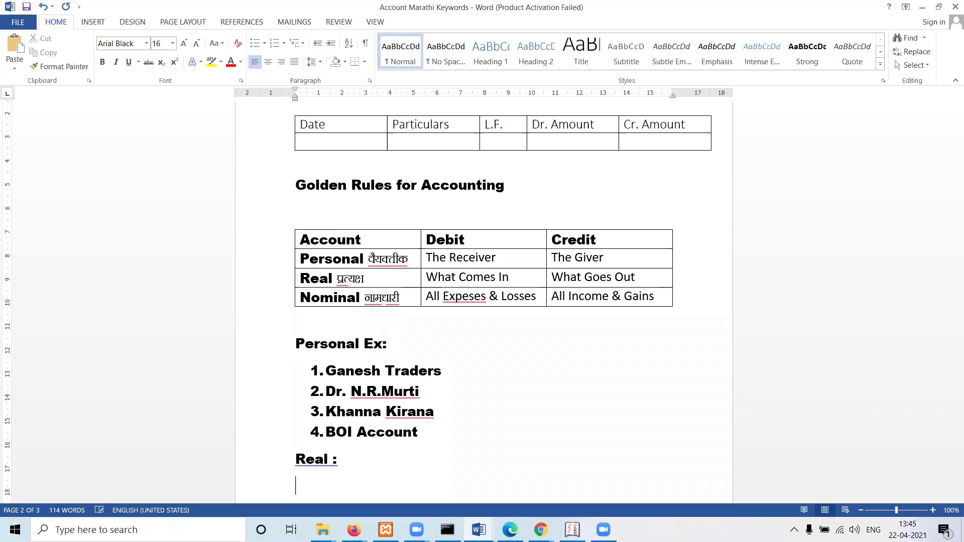
type("1. ")
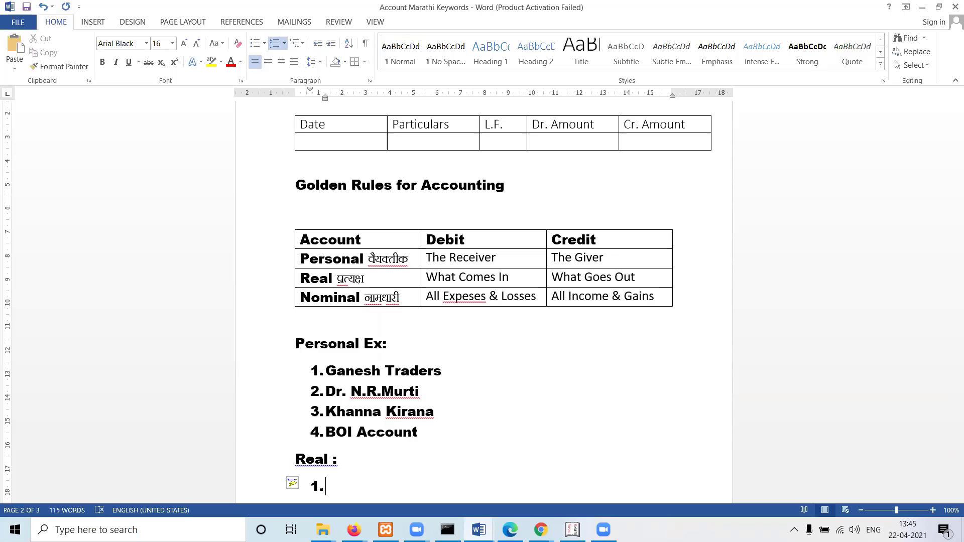
type("Laptop")
key("Return")
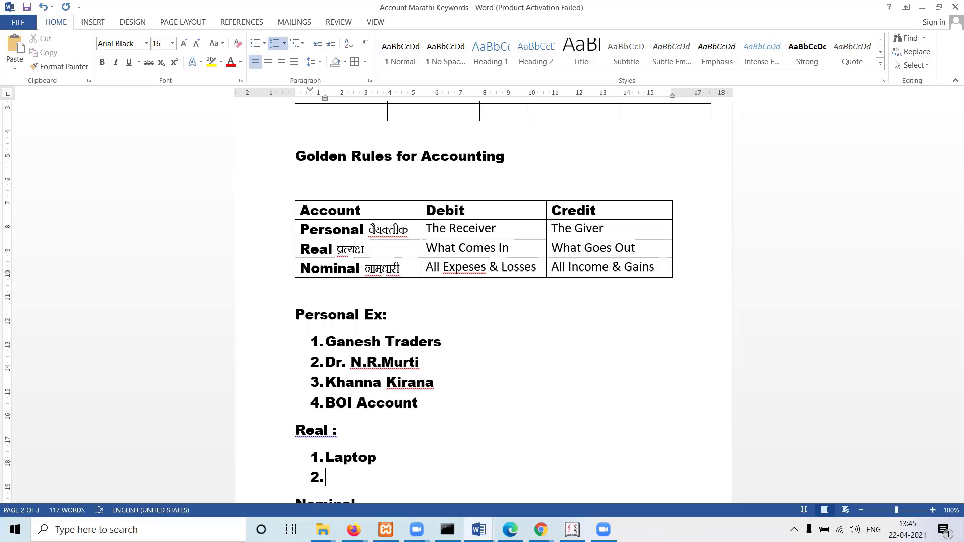
- Add Machinery, correctly spelled, as the second item in the Real list
type("Machina")
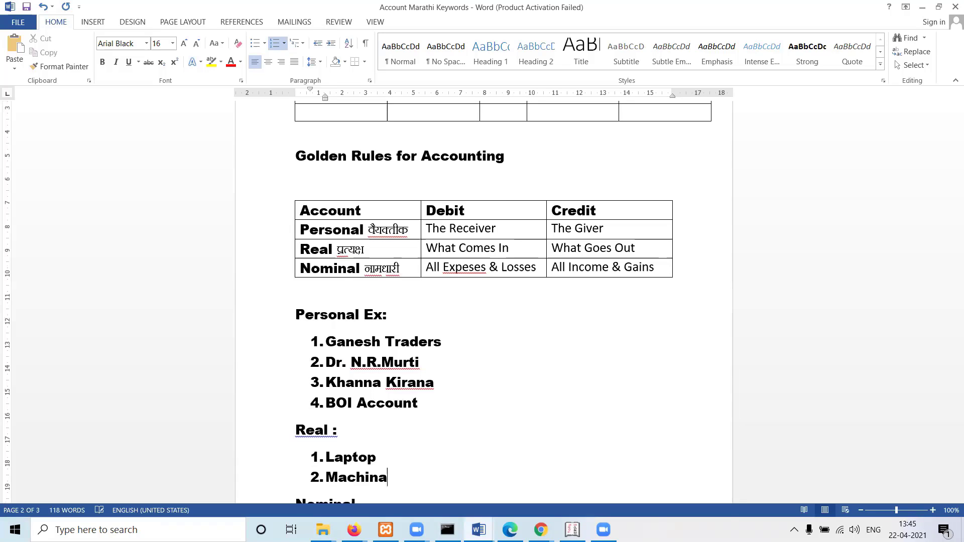
type("ry")
key("Return")
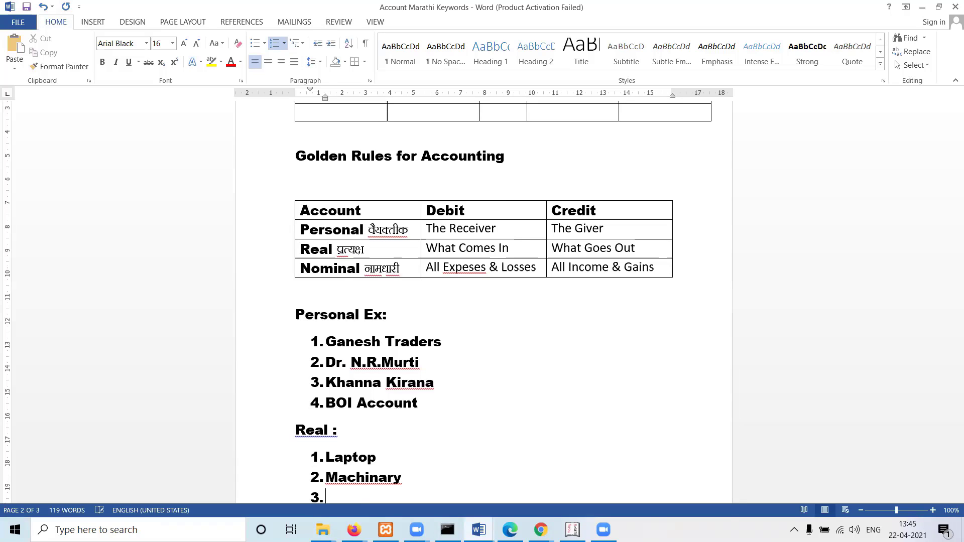
key("BackSpace")
key("BackSpace")
key("BackSpace")
key("BackSpace")
key("BackSpace")
key("BackSpace")
key("BackSpace")
key("BackSpace")
type("hina")
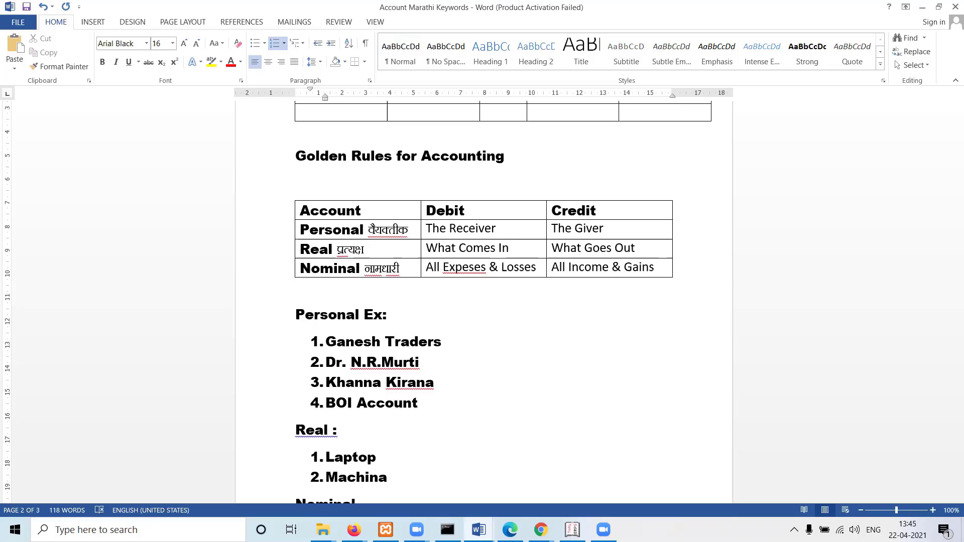
key("BackSpace")
type("ery")
key("Return")
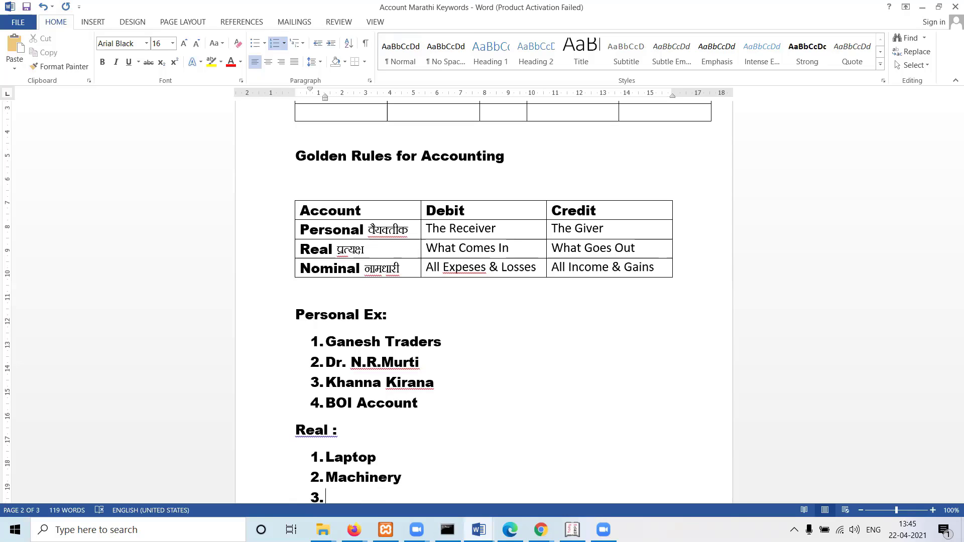
- Add Cash and Goods as the third and fourth items in the Real list
type("Cash")
key("Return")
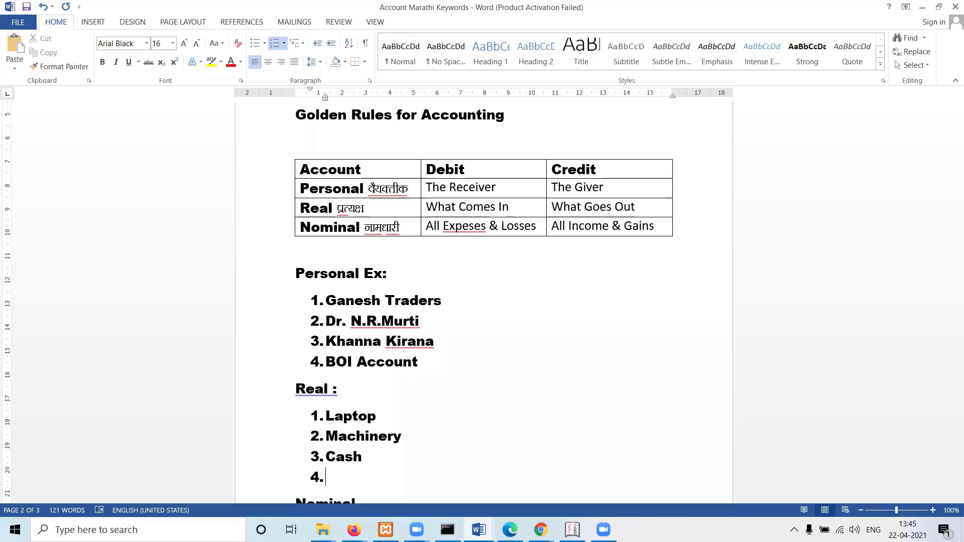
type("Goods")
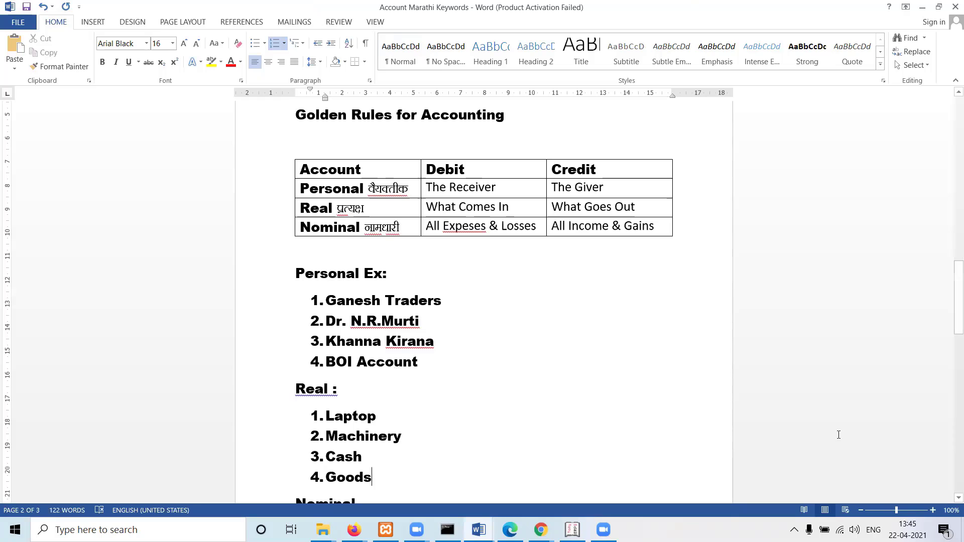
- Add a colon after the Nominal heading and start a numbered list below it with Salary
key("Down")
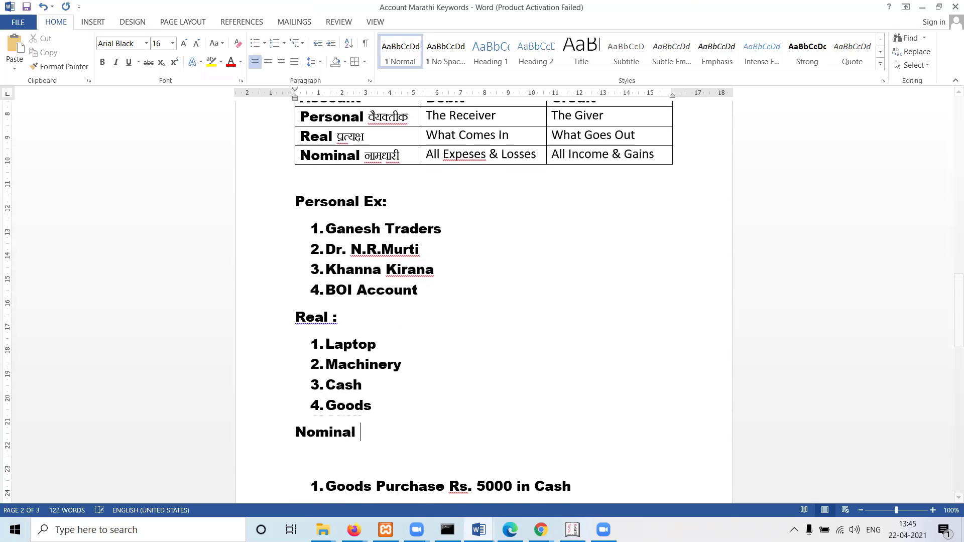
type(":")
key("Return")
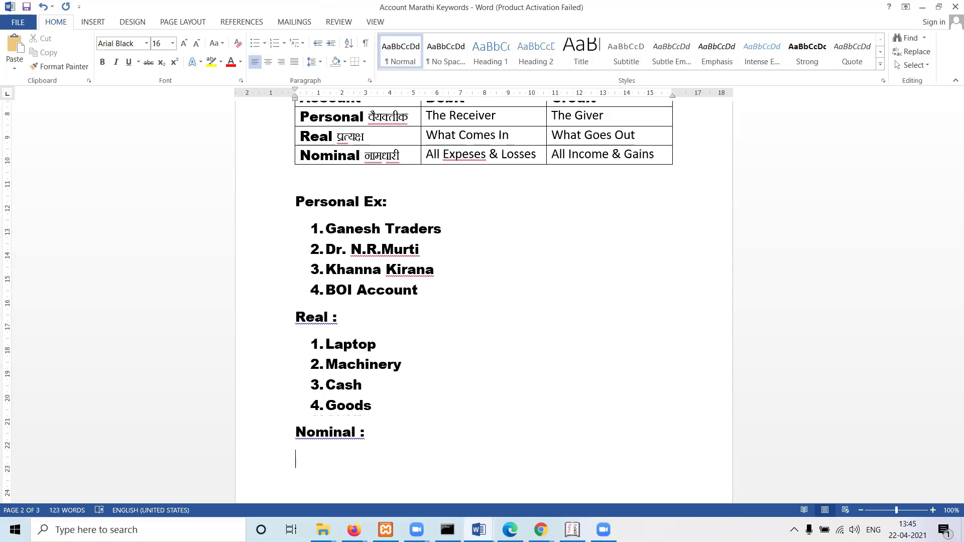
type("1. ")
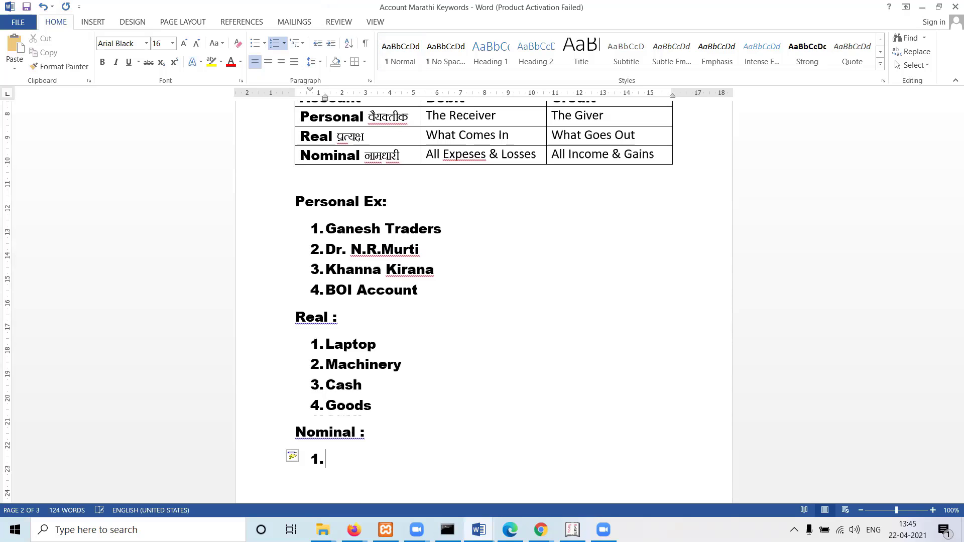
type("Salary")
key("Return")
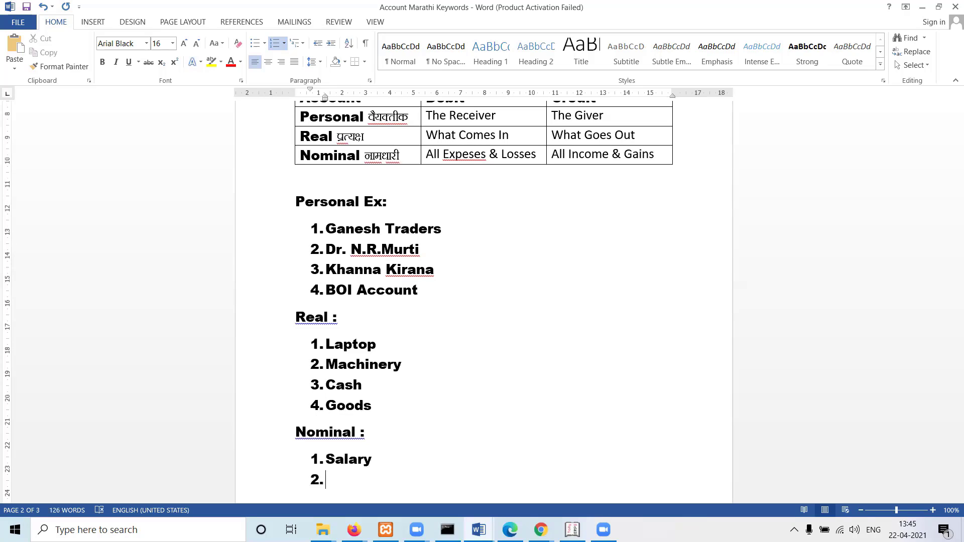
- Continue the Nominal list with Rent Received, Rent Paid and General Exp
type("Rent Recei")
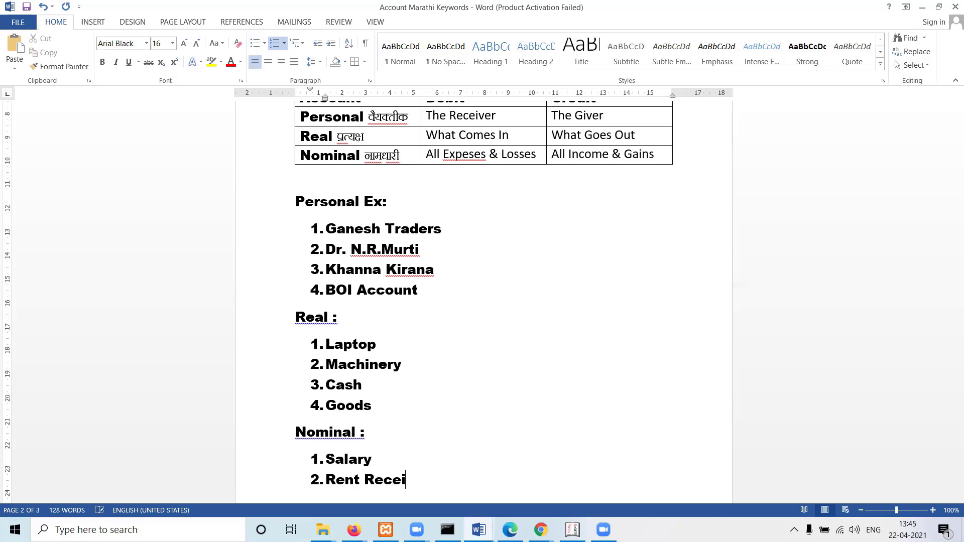
type("ved")
key("Return")
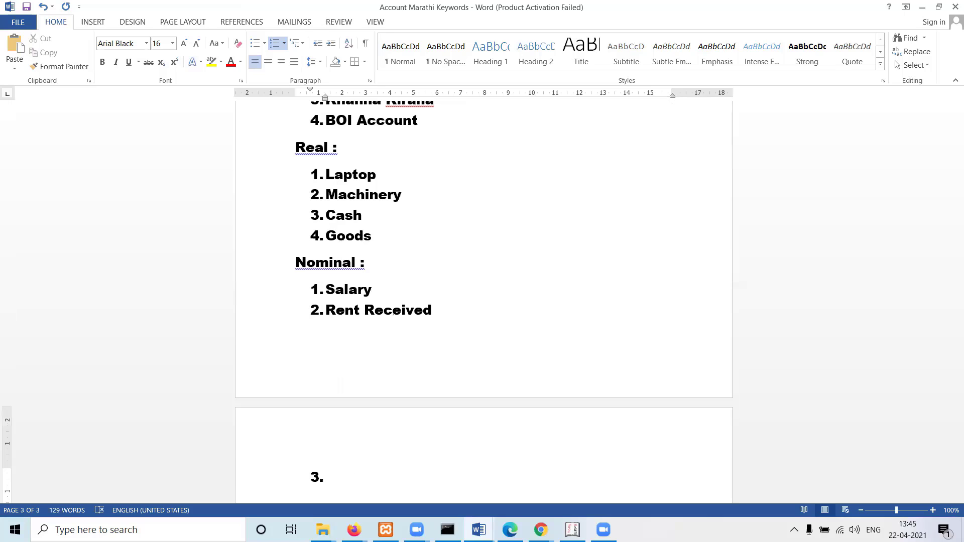
type("Rent Paid")
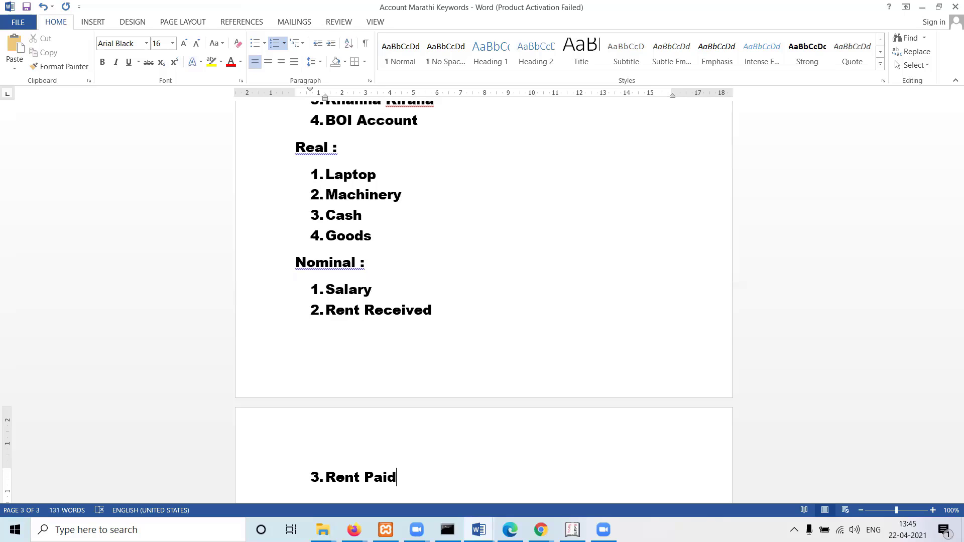
key("Return")
type("Genera")
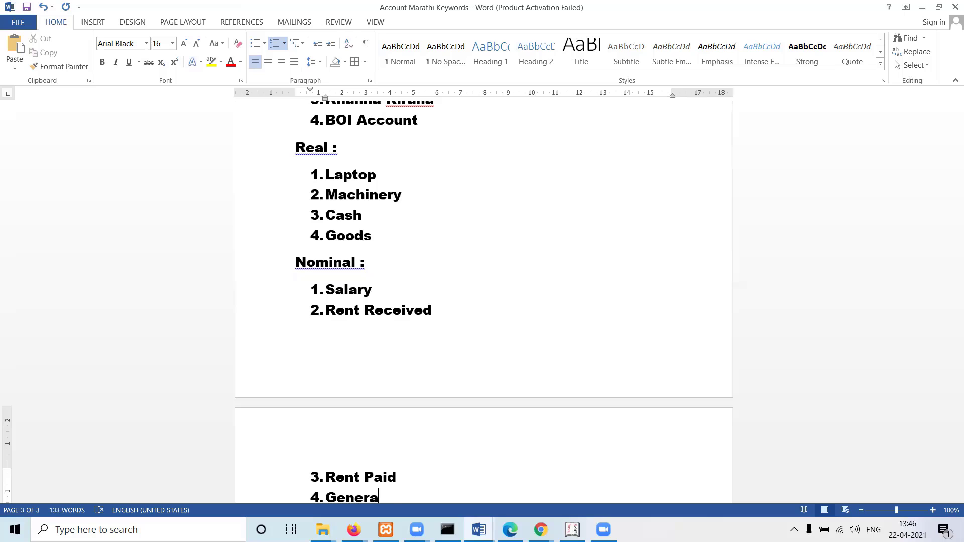
type("l Exp.")
- Review the Personal, Real and Nominal example lists against the golden rules table
key("Up")
key("Up")
key("Up")
key("Up")
key("Up")
key("Up")
key("Up")
key("Up")
key("Up")
key("Up")
key("Up")
key("Up")
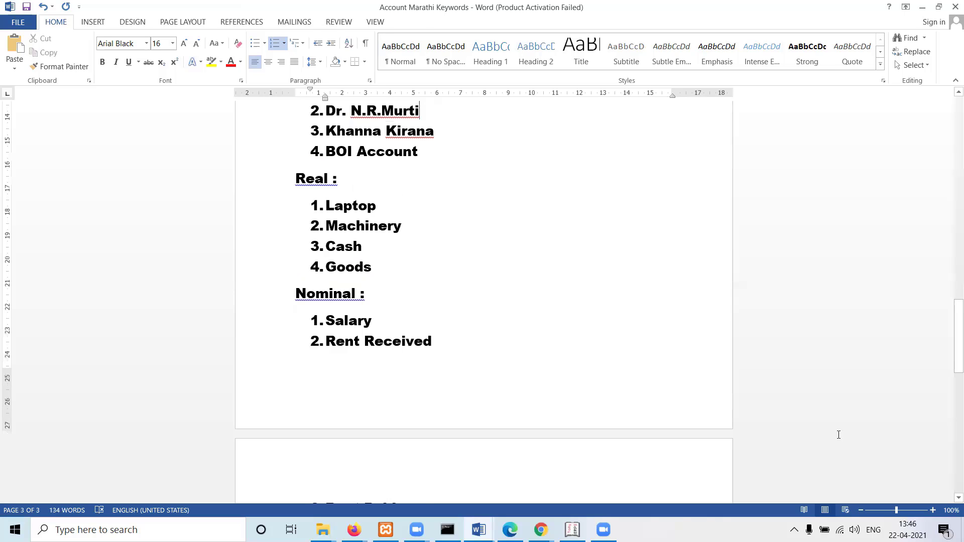
scroll(839, 435, "up", 5)
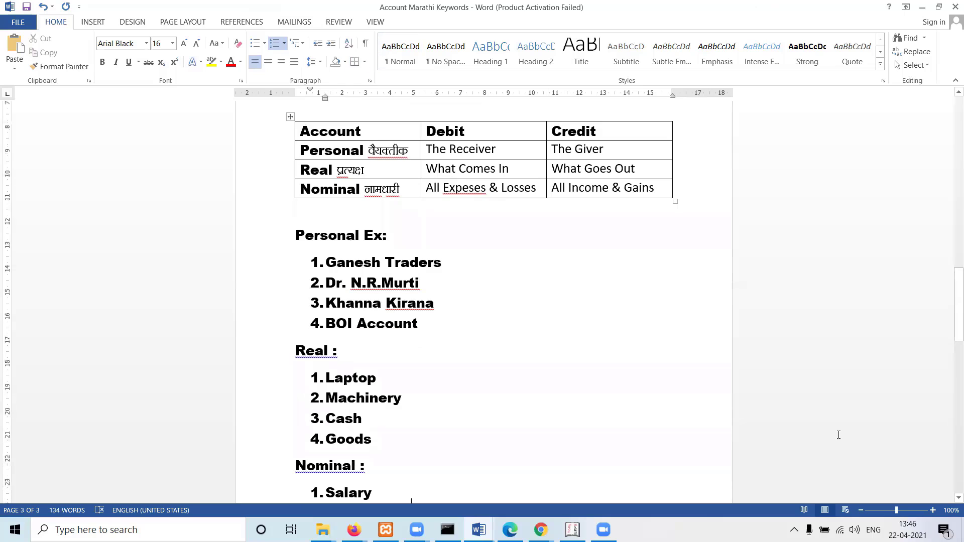
- Write the line "By Goods Purchase A/c" below the => mark of the goods purchase transaction
key("ctrl+End")
key("Up")
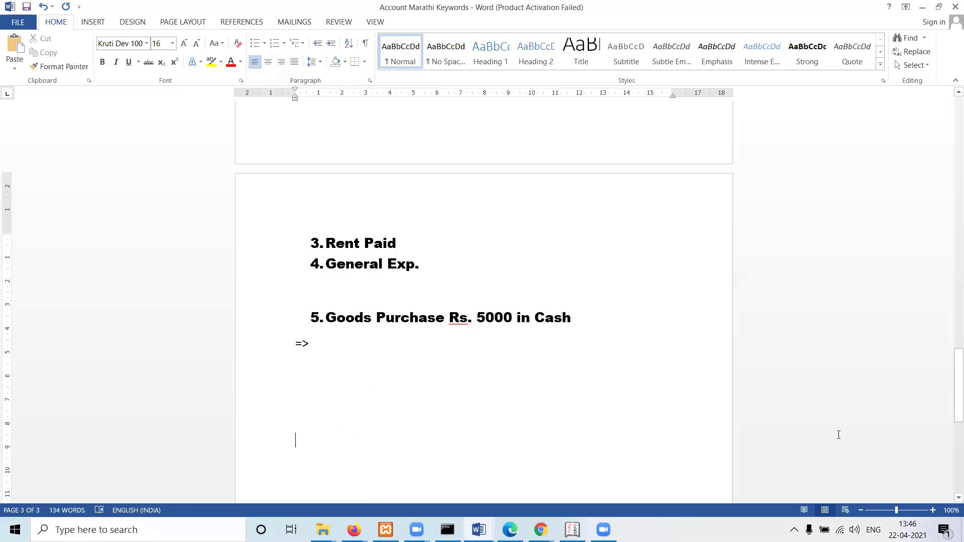
key("Up")
key("Up")
key("Up")
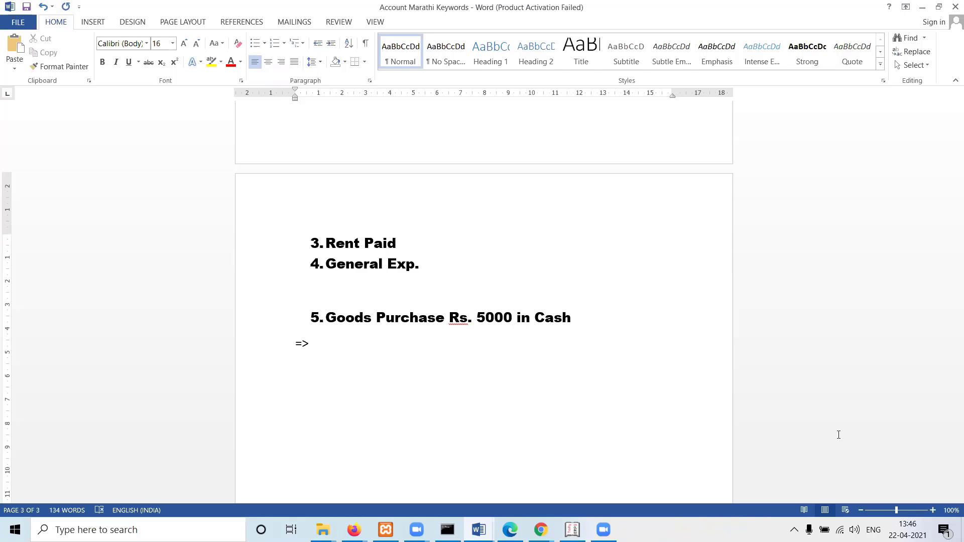
key("Return")
type("By Goods Purchas")
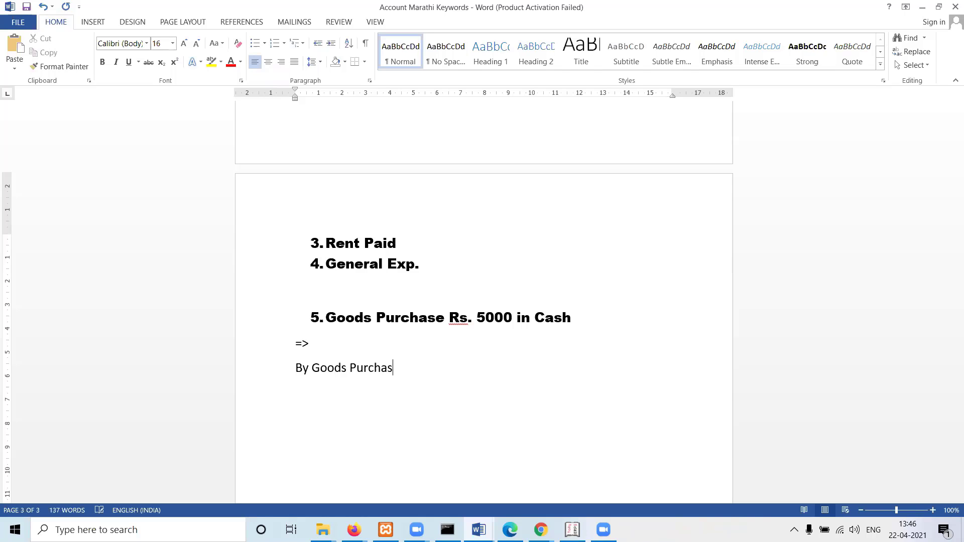
type("e A/c")
- Add an indented "To Cash" line and enter the debit amount 5000 on the Goods Purchase line
key("Return")
type("To Cash")
key("Tab")
type("5000")
key("Down")
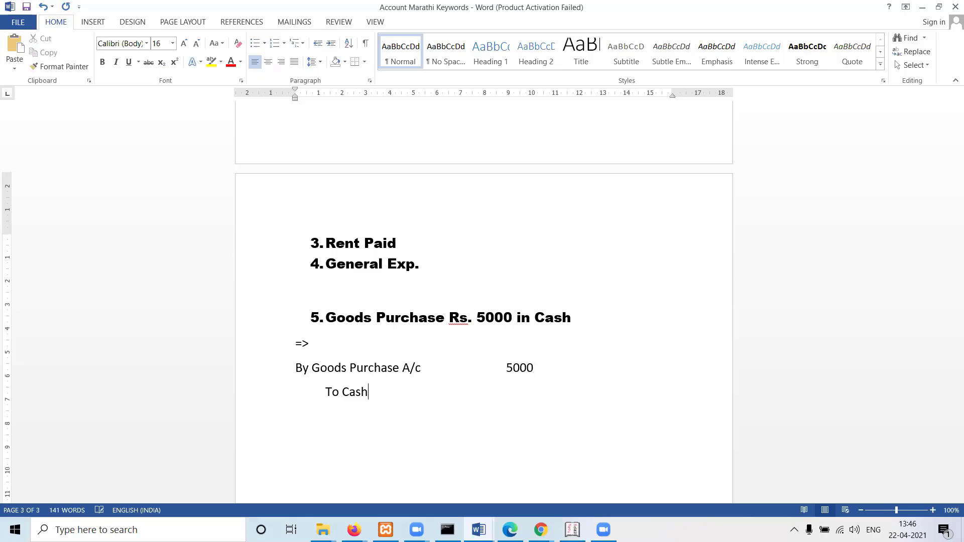
- Enter the credit amount 5000, offset to its own column, on the To Cash line and save the document
key("Tab")
key("Tab")
key("Tab")
key("Tab")
key("Tab")
type("5000")
key("ctrl+s")
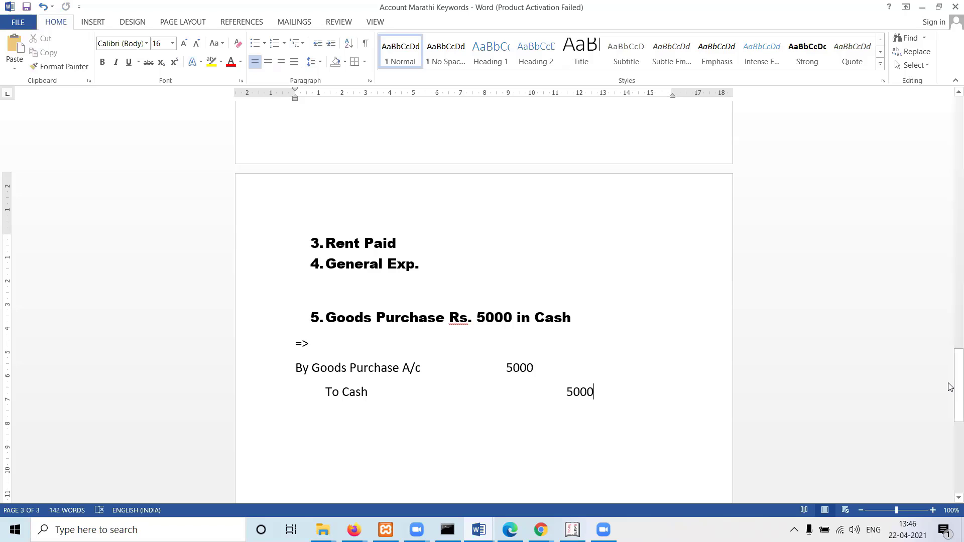
- Copy the Journal Entries table and paste it between the => mark and the By Goods Purchase A/c line
left_click_drag(951, 387, 950, 284)
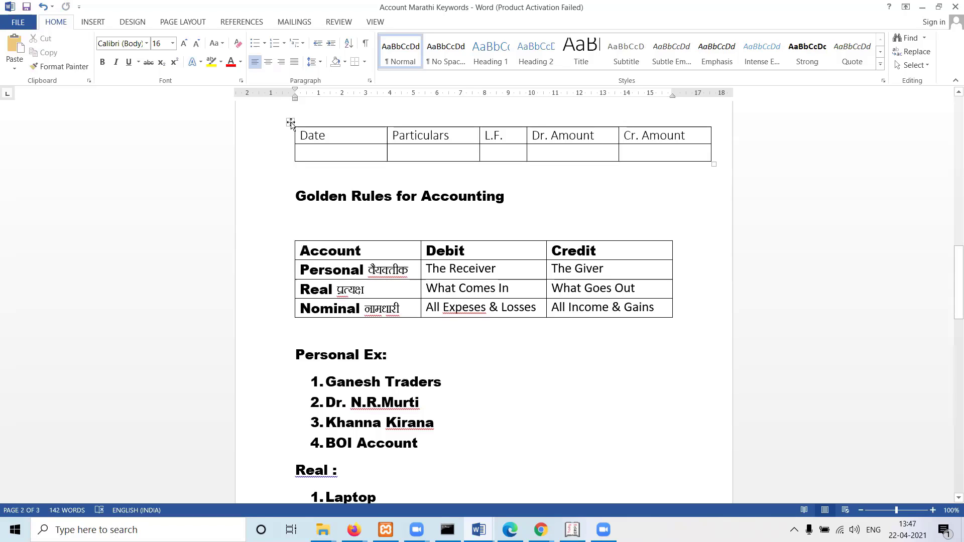
left_click(291, 123)
key("ctrl+c")
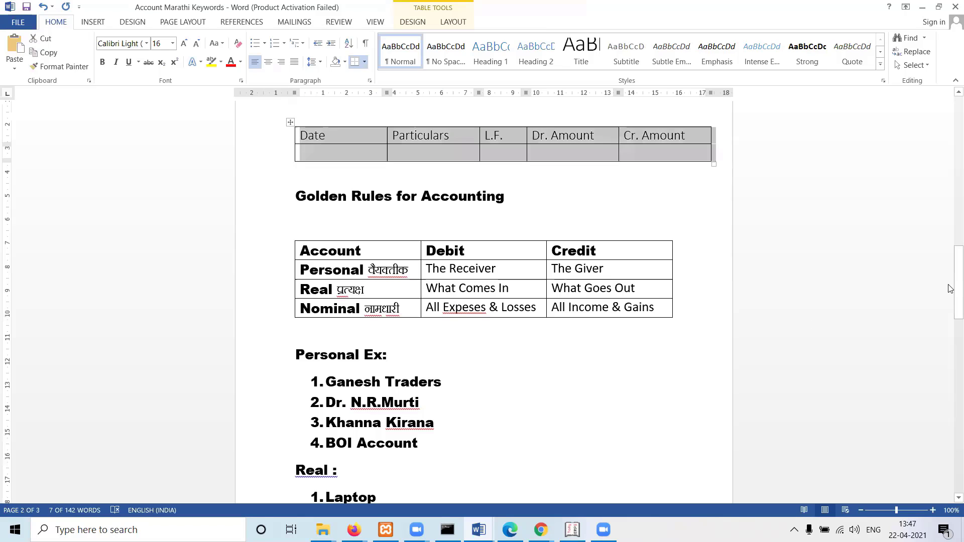
left_click_drag(951, 289, 951, 397)
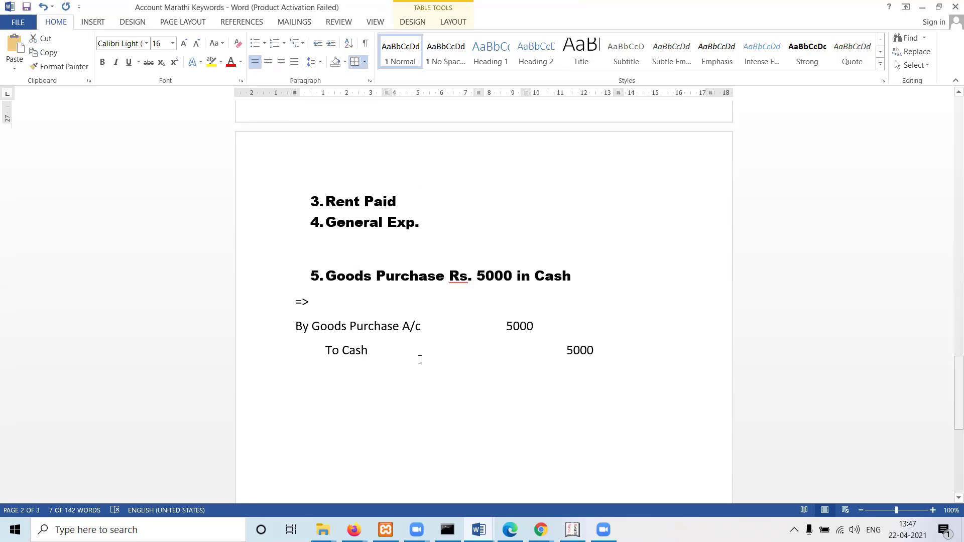
left_click(399, 304)
key("Return")
key("Return")
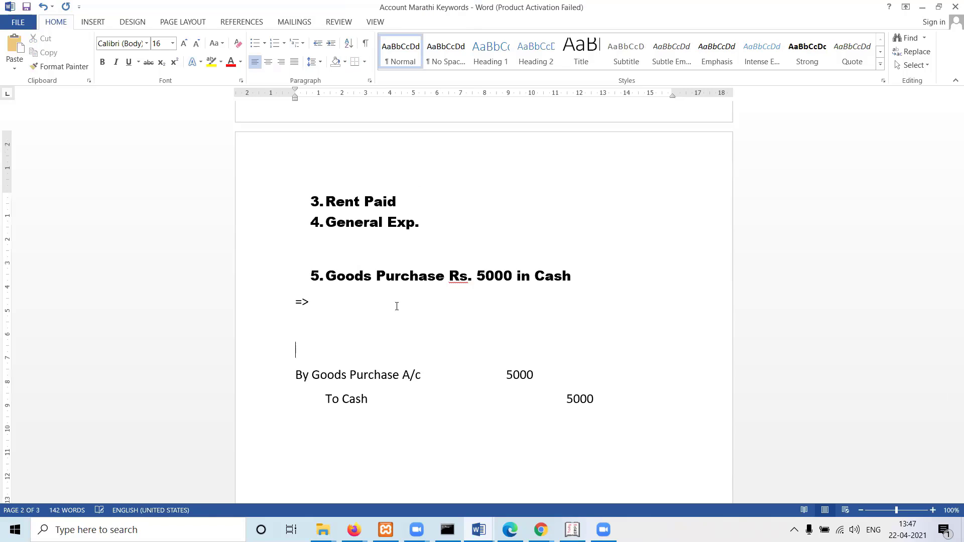
key("ctrl+v")
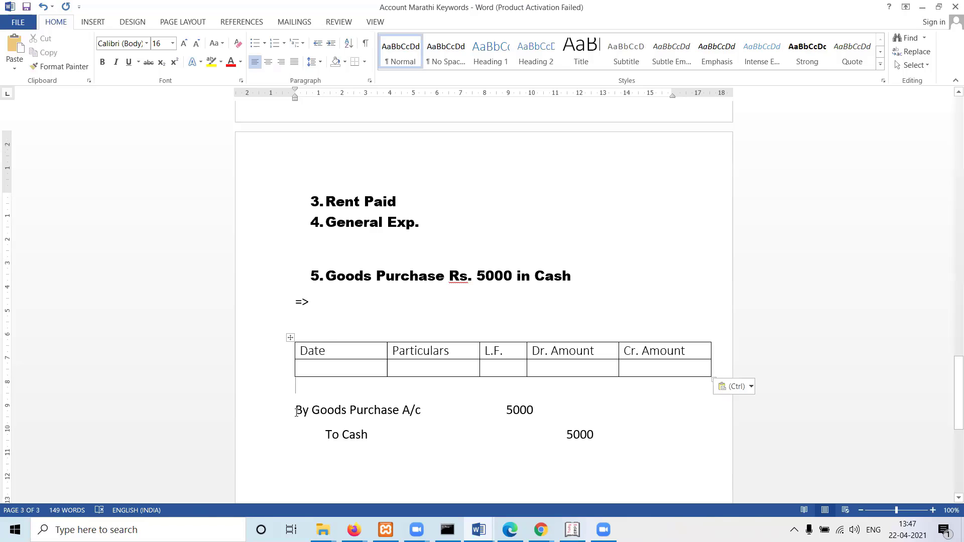
- Move the text "By Goods Purchase A/c" into the empty Particulars cell of the pasted table
left_click_drag(295, 410, 419, 417)
key("ctrl+x")
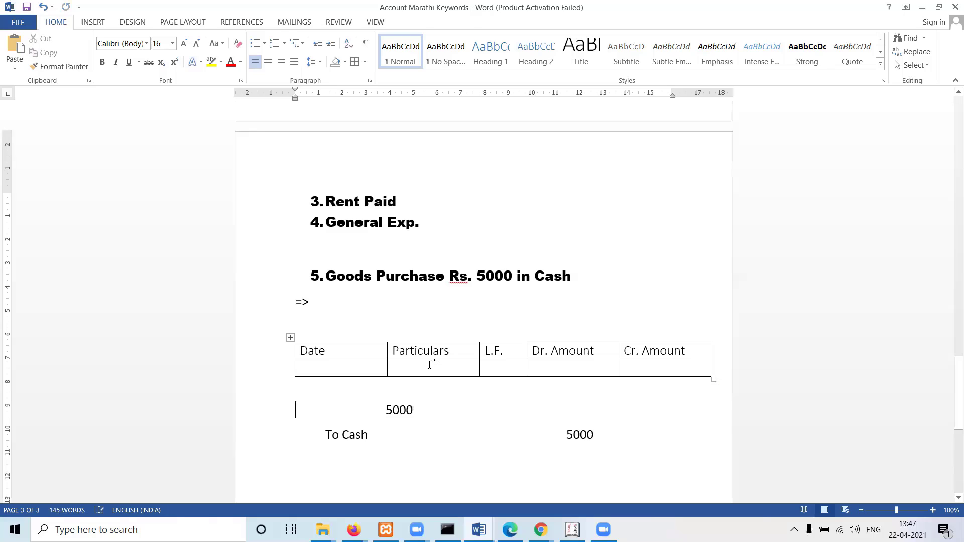
left_click(430, 365)
key("ctrl+v")
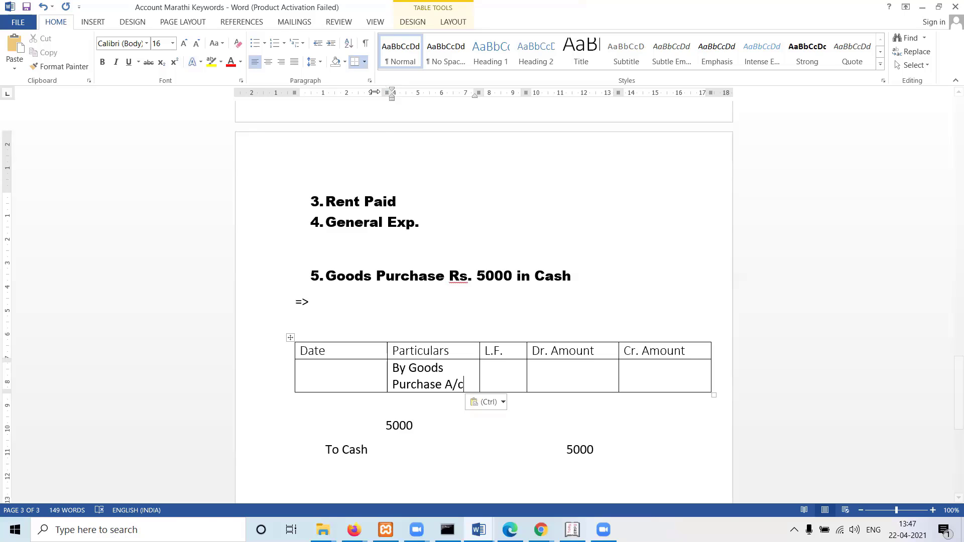
- Resize the pasted table's columns, narrowing Date, L.F. and both amount columns and widening Particulars to fit "By Goods Purchase A/c" on one line
left_click_drag(374, 91, 346, 92)
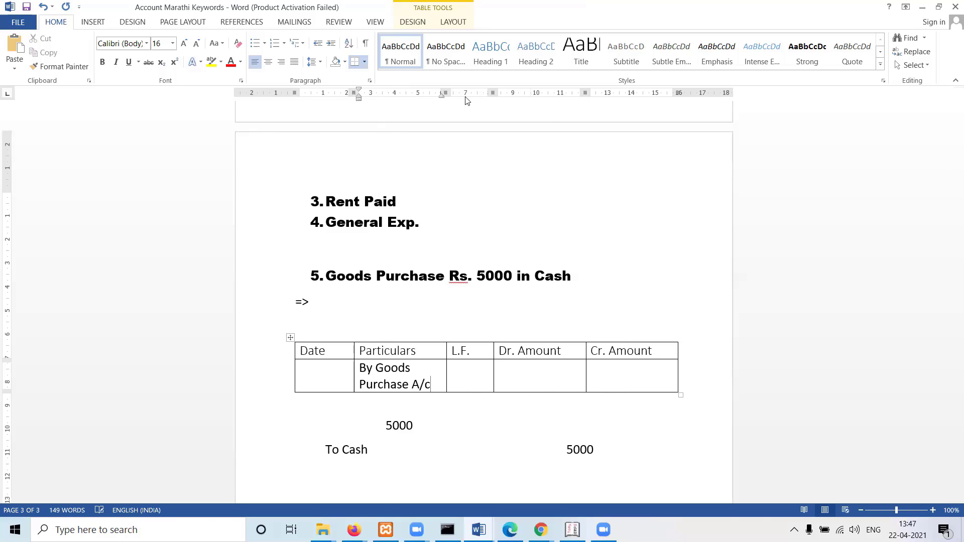
left_click_drag(442, 92, 484, 92)
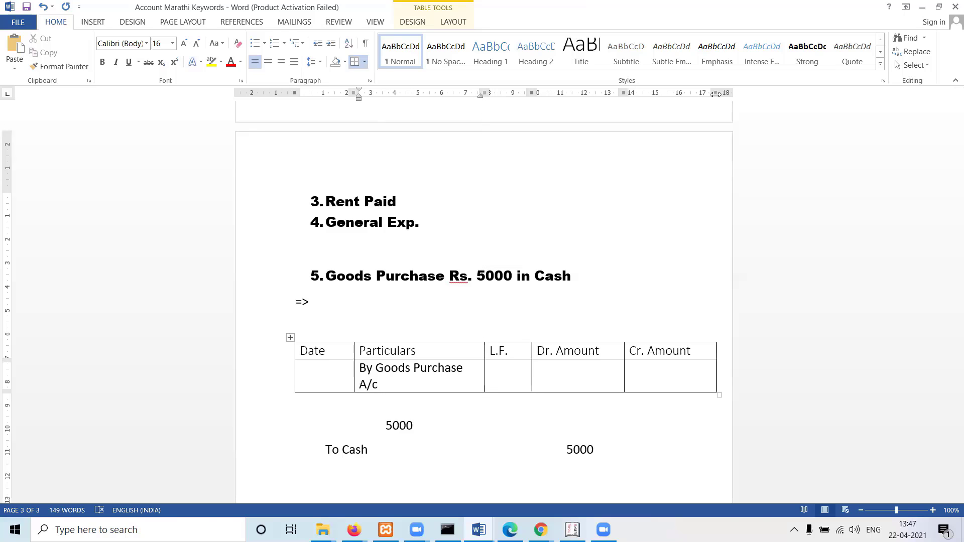
mouse_move(715, 94)
left_mouse_down()
mouse_move(686, 94)
mouse_move(696, 96)
left_mouse_up()
left_click_drag(625, 94, 612, 96)
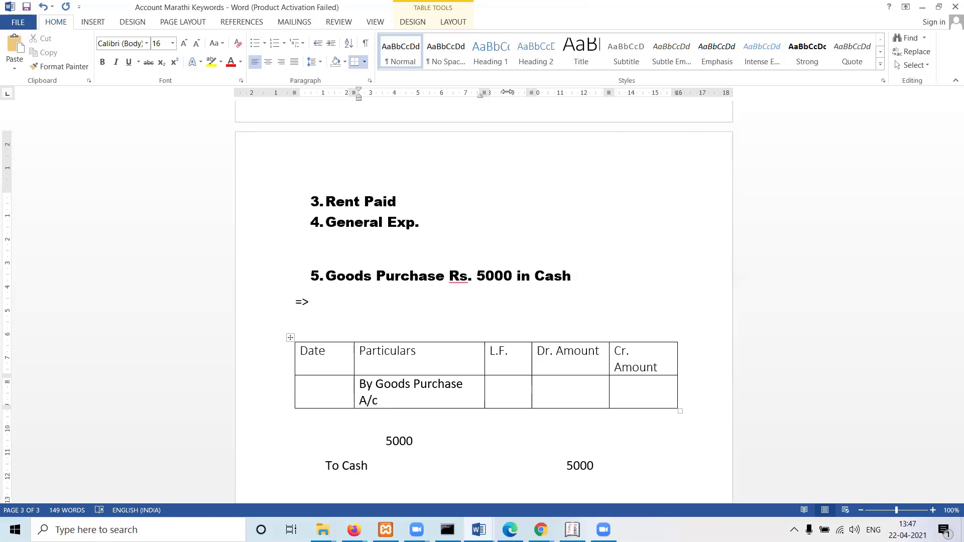
left_click_drag(506, 93, 503, 92)
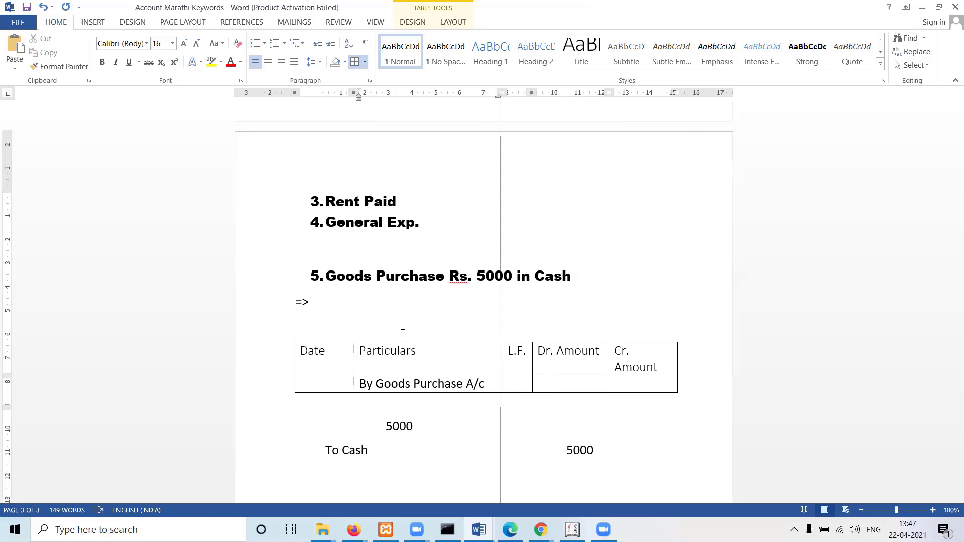
- Enter "-" in the L.F. cell and move the debit amount 5000 from below the table into the Dr. Amount cell
left_click(524, 386)
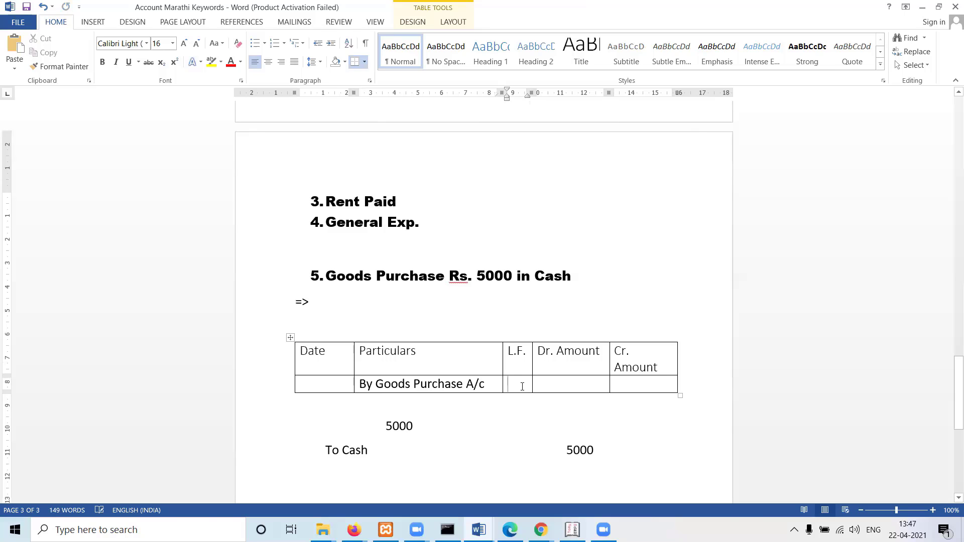
type("-")
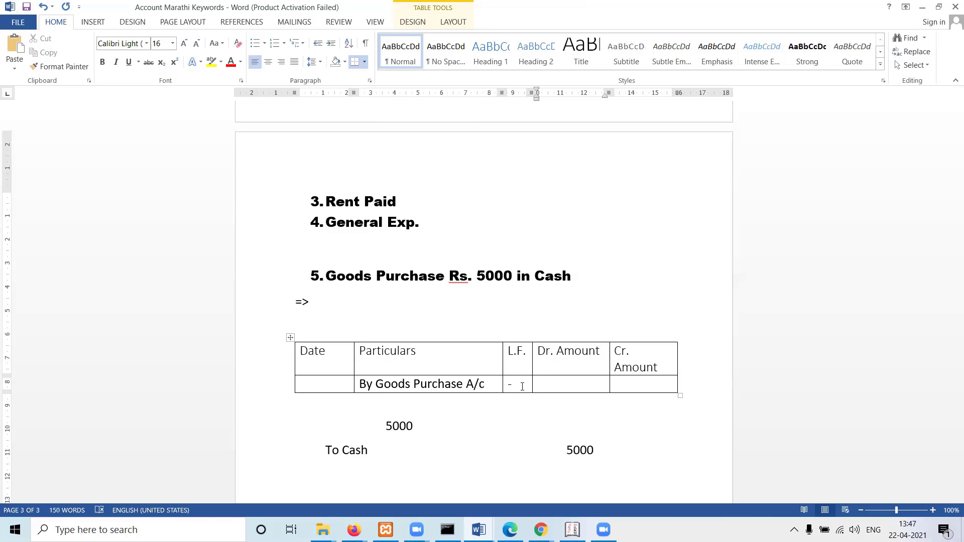
double_click(409, 426)
key("ctrl+x")
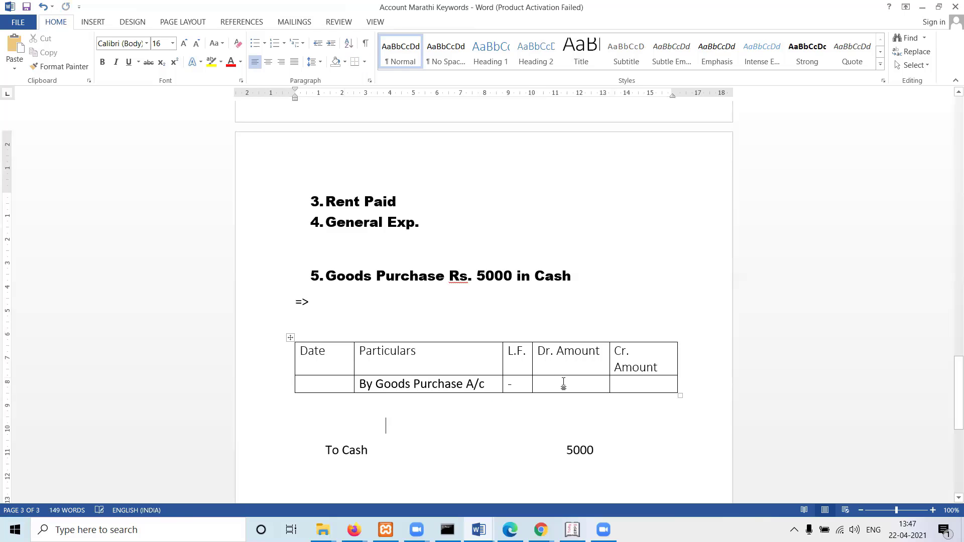
left_click(563, 383)
key("ctrl+v")
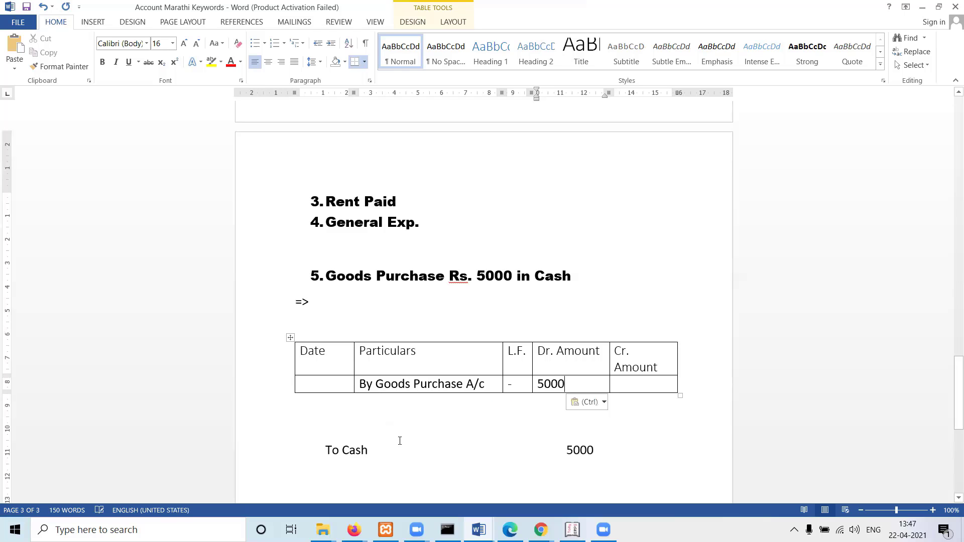
- Move the text "To Cash" from below the table to a second line under "By Goods Purchase A/c" in the Particulars cell
double_click(345, 453)
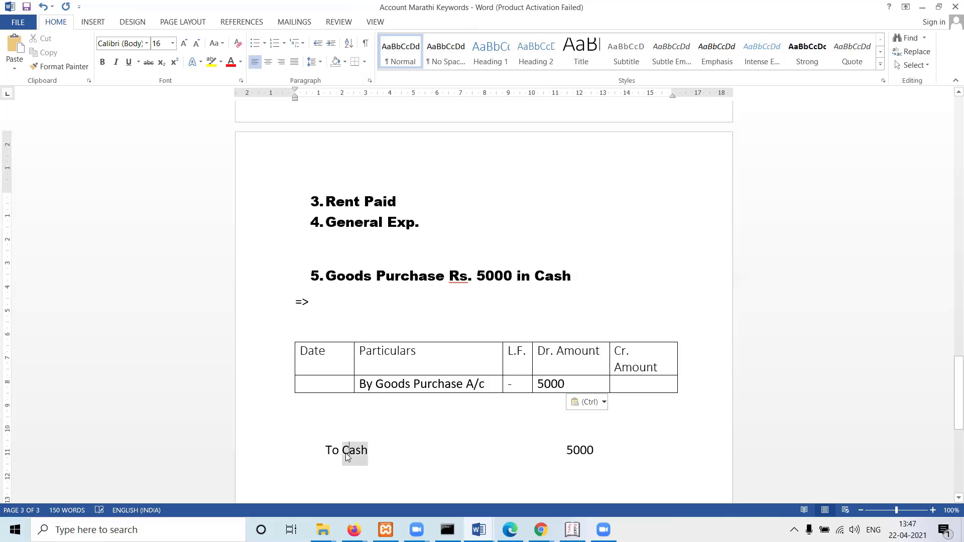
triple_click(345, 453)
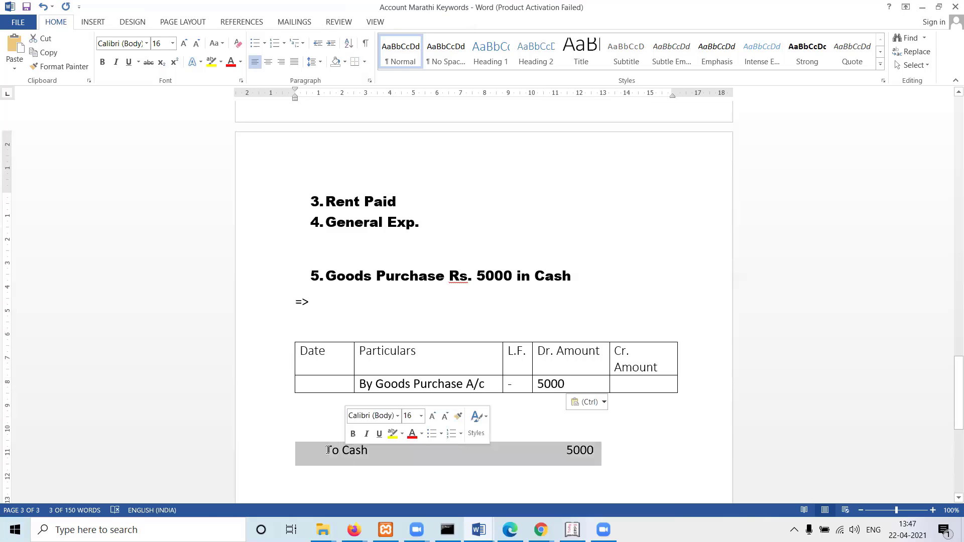
left_click(339, 452)
left_click_drag(326, 450, 361, 449)
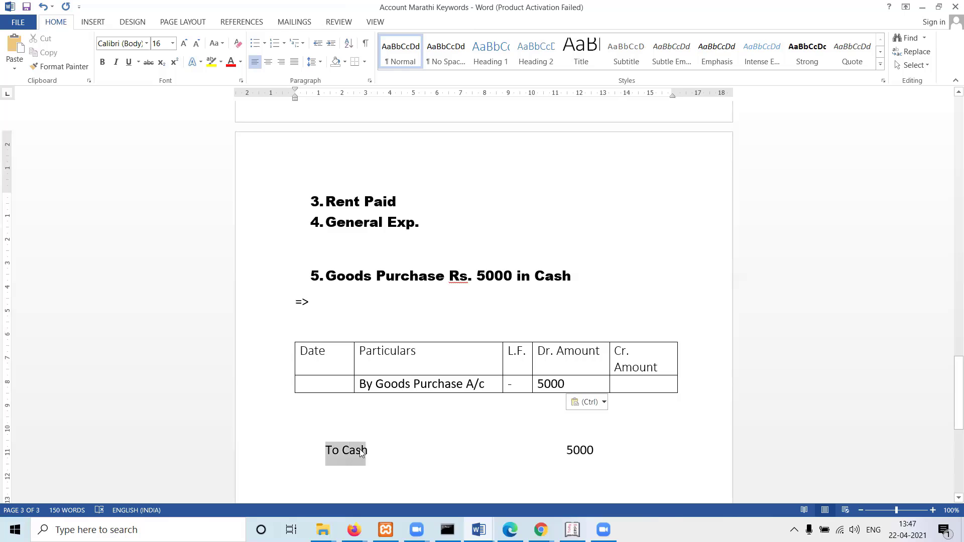
key("ctrl+x")
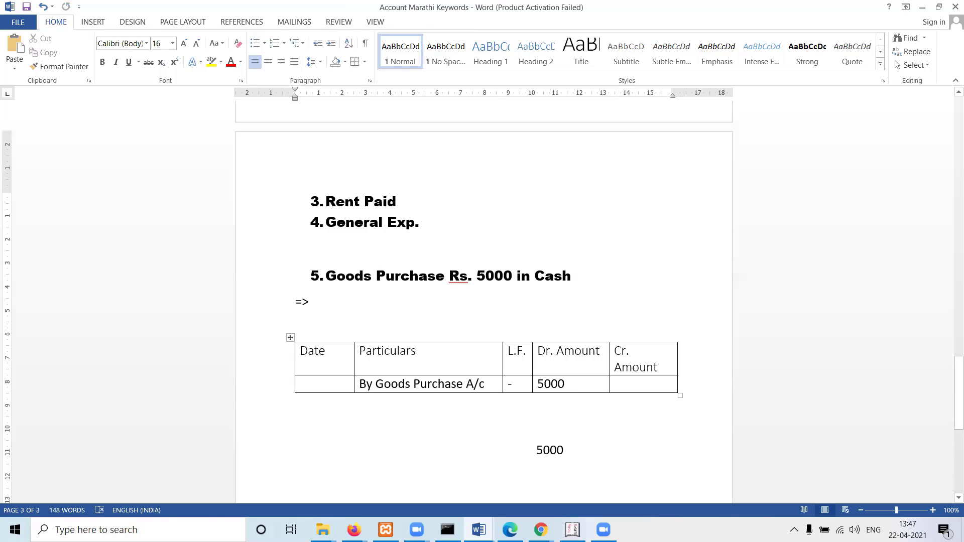
left_click(487, 385)
key("Return")
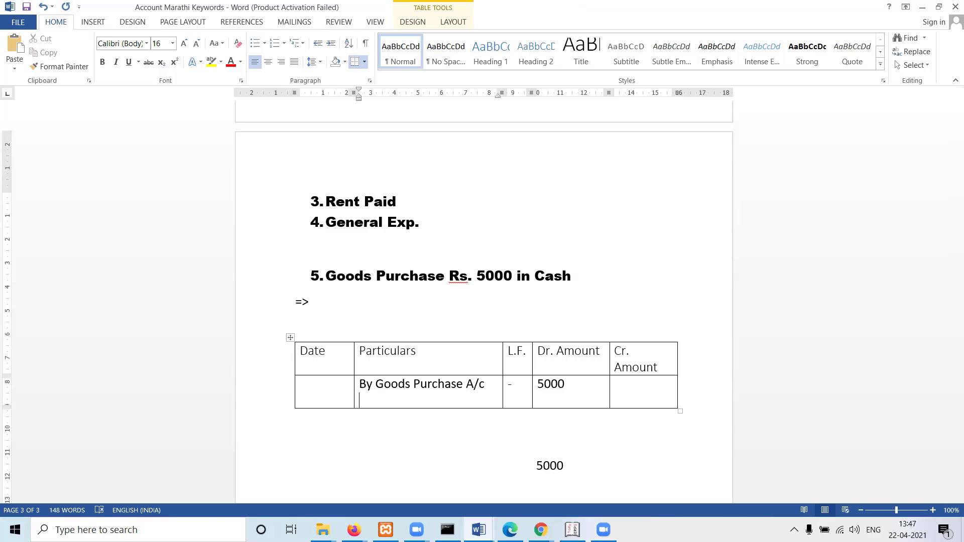
key("ctrl+v")
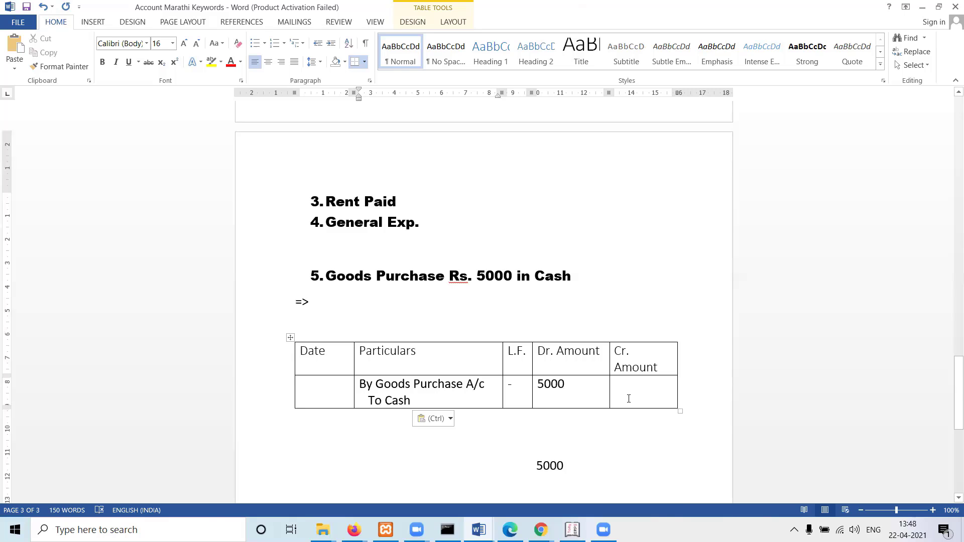
- Move the credit amount 5000 from below the table into the Cr. Amount cell, level with To Cash
left_click(629, 398)
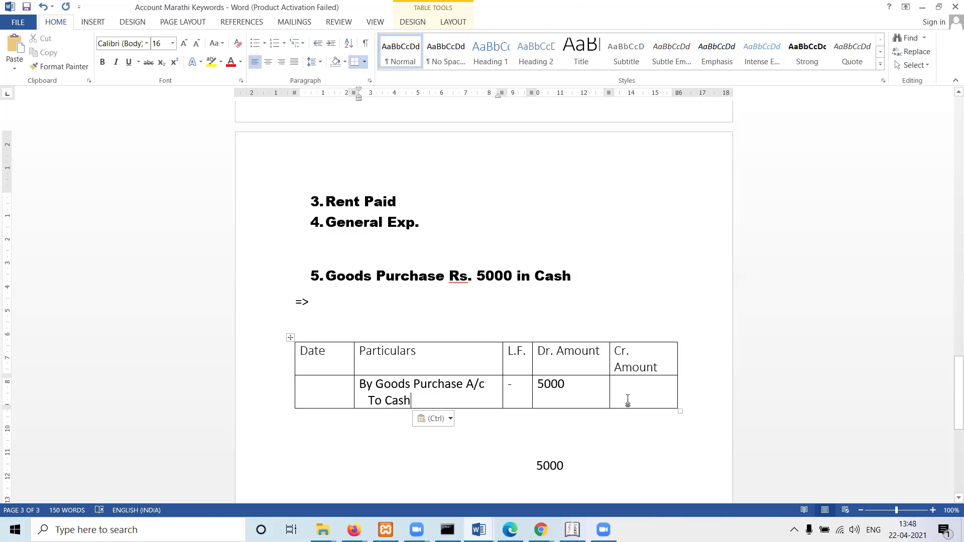
double_click(557, 466)
key("Delete")
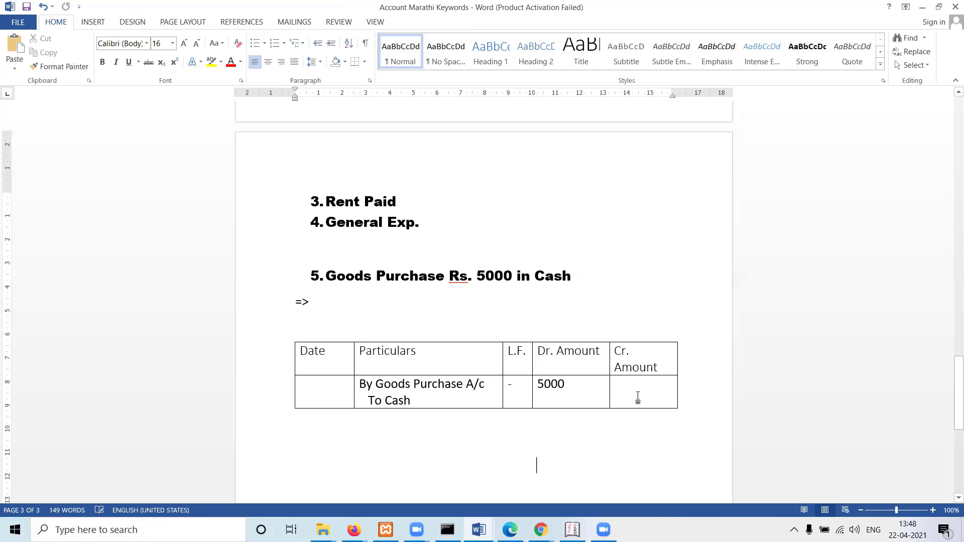
left_click(638, 397)
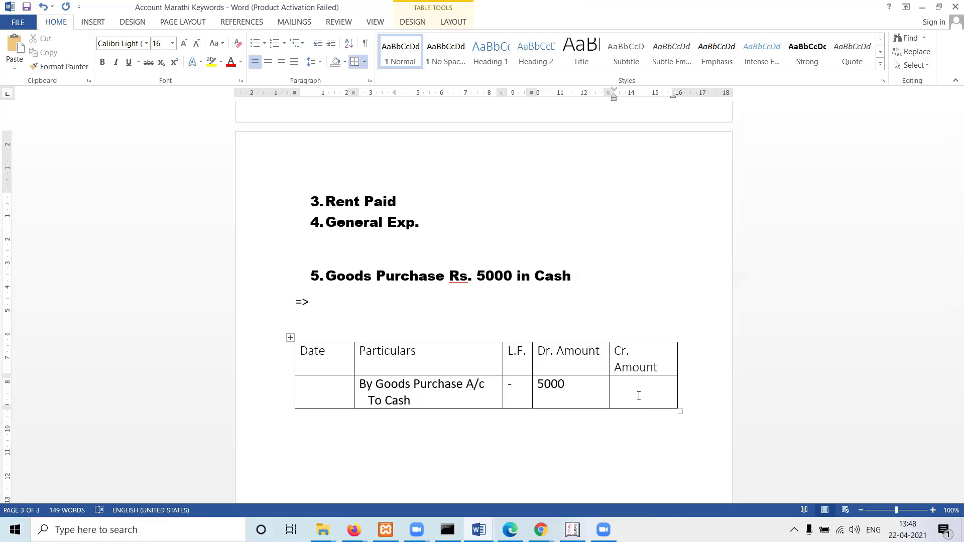
key("ctrl+v")
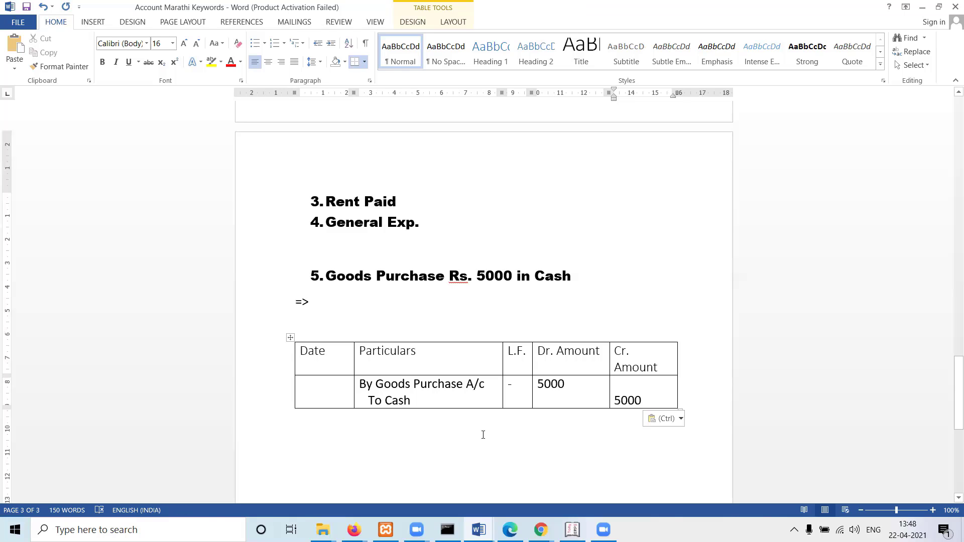
- Enter 1 in the Date cell of the Goods Purchase entry and add an empty row at the table's end
left_click(330, 395)
type("1")
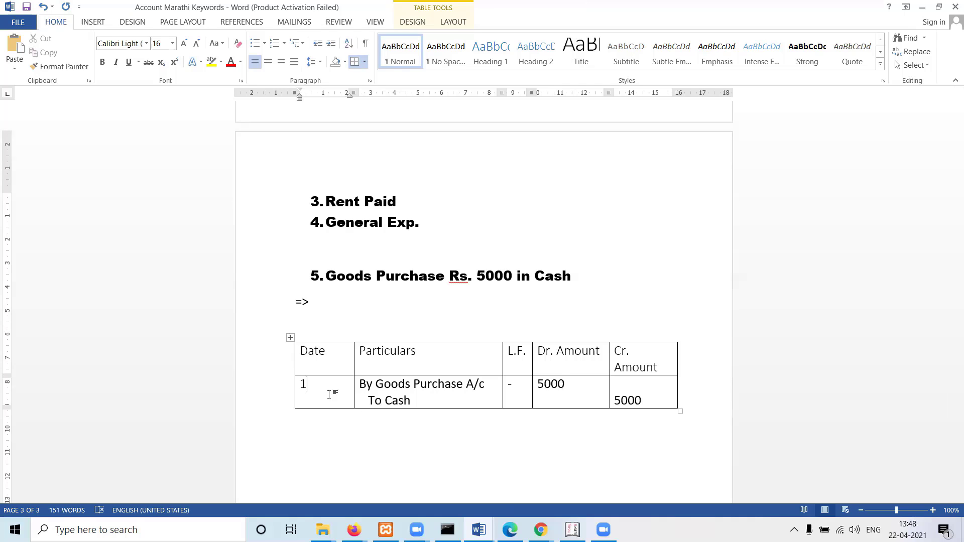
key("Tab")
key("Tab")
key("Tab")
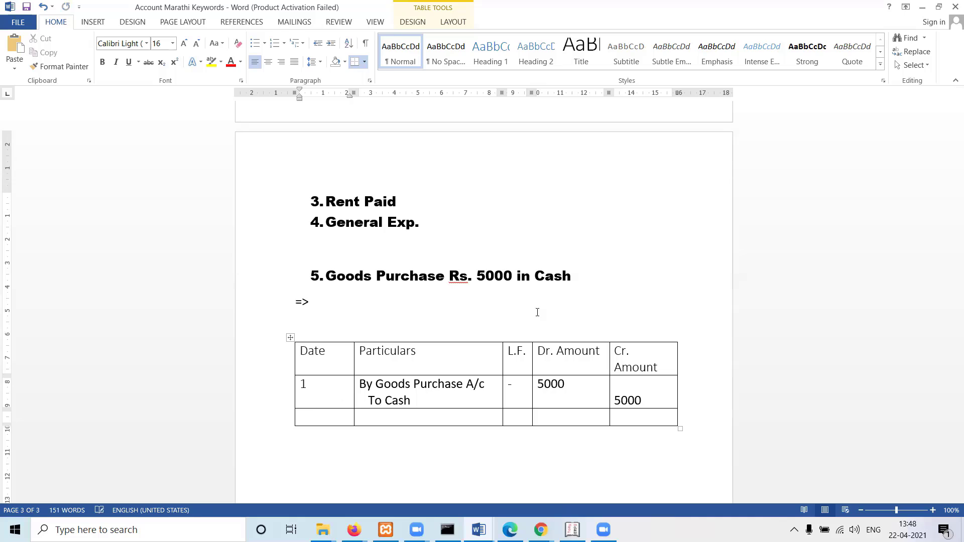
- Remove the list number and indent from the "Goods Purchase Rs. 5000 in Cash" line
left_click(325, 278)
key("BackSpace")
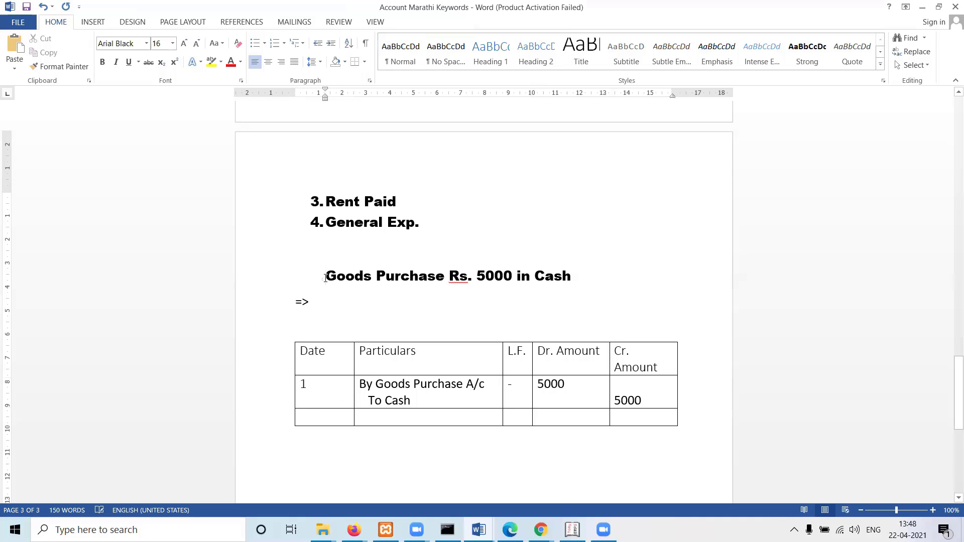
key("BackSpace")
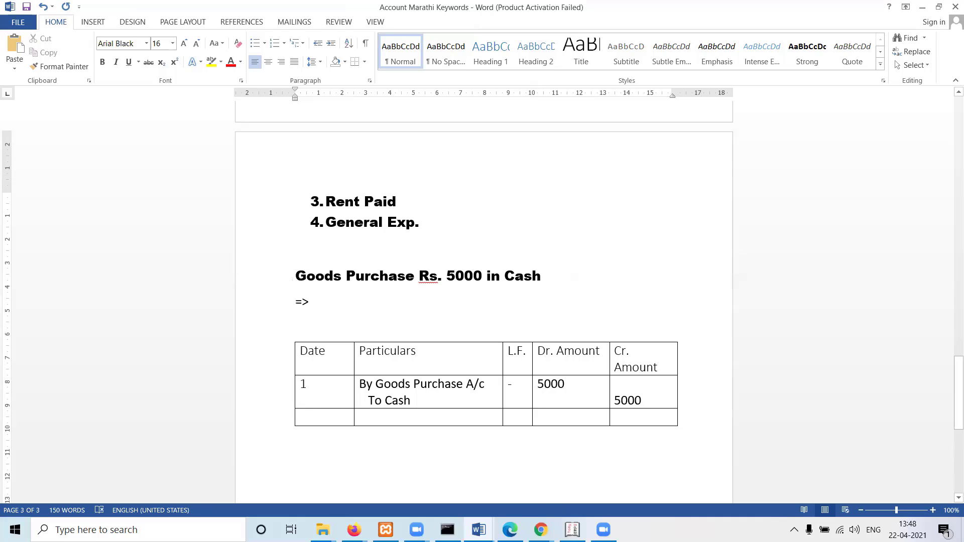
- Add the heading "Journal Entries" on the blank line above "Goods Purchase Rs. 5000 in Cash"
key("Up")
type("Journal ")
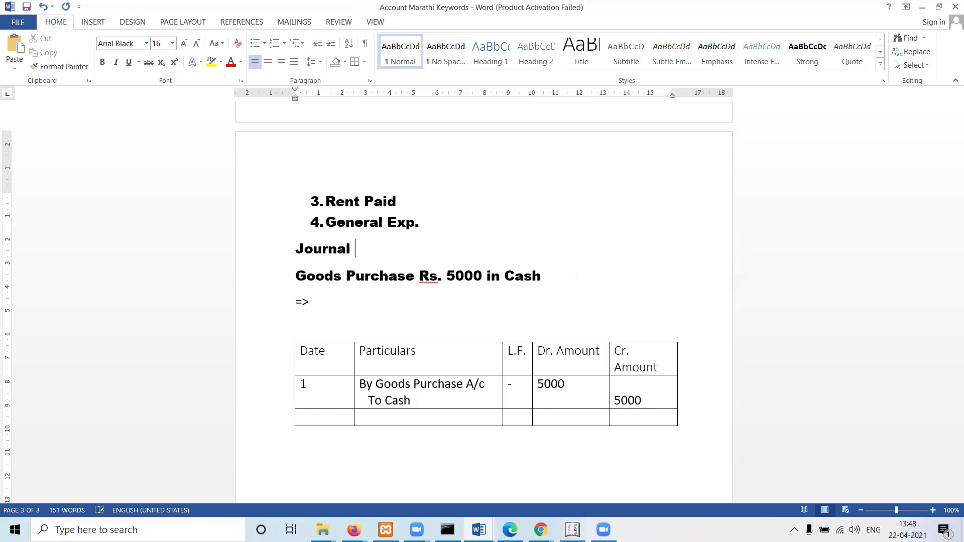
type("Entries")
left_click(398, 276)
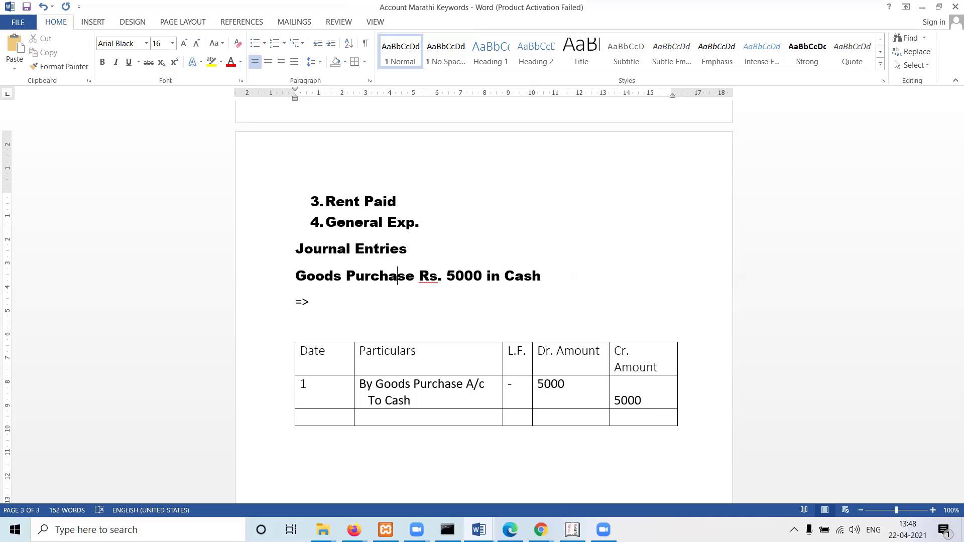
left_click(379, 248)
- Number the "Goods Purchase Rs. 5000 in Cash" line as "1." under the Journal Entries heading
left_click(295, 276)
type("1.")
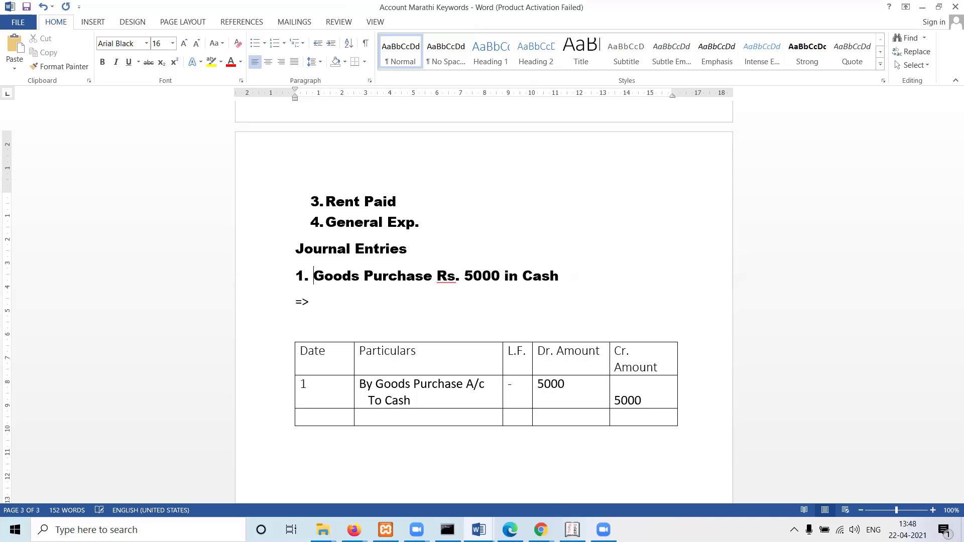
left_click(372, 276)
left_click(301, 351)
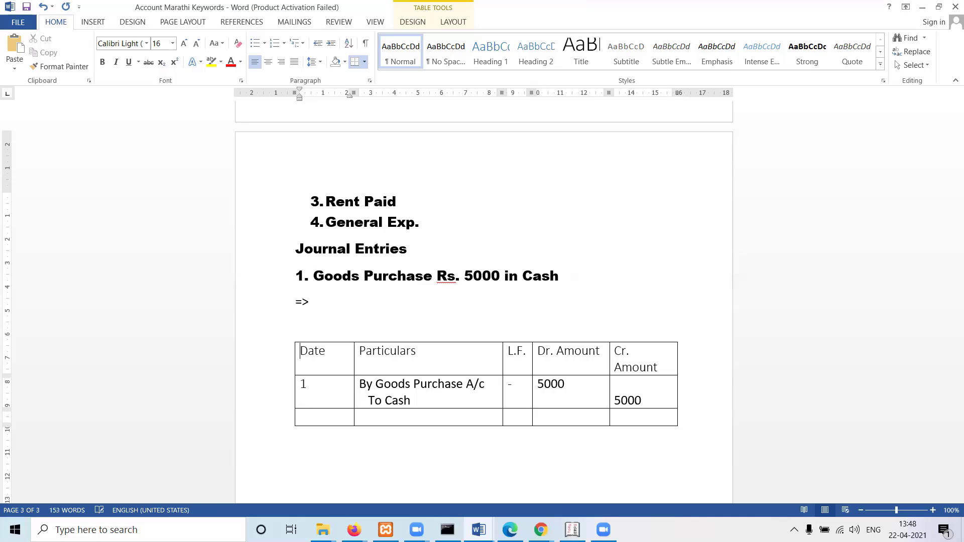
left_click(309, 302)
- Add a second numbered item, "Sales Rs. 8000 in Cash", below the Goods Purchase item
left_click(559, 276)
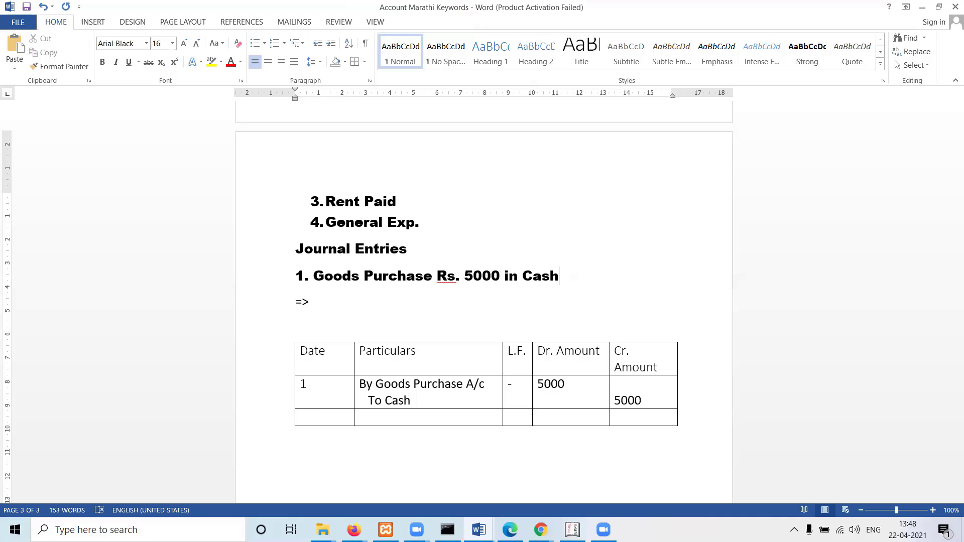
key("Return")
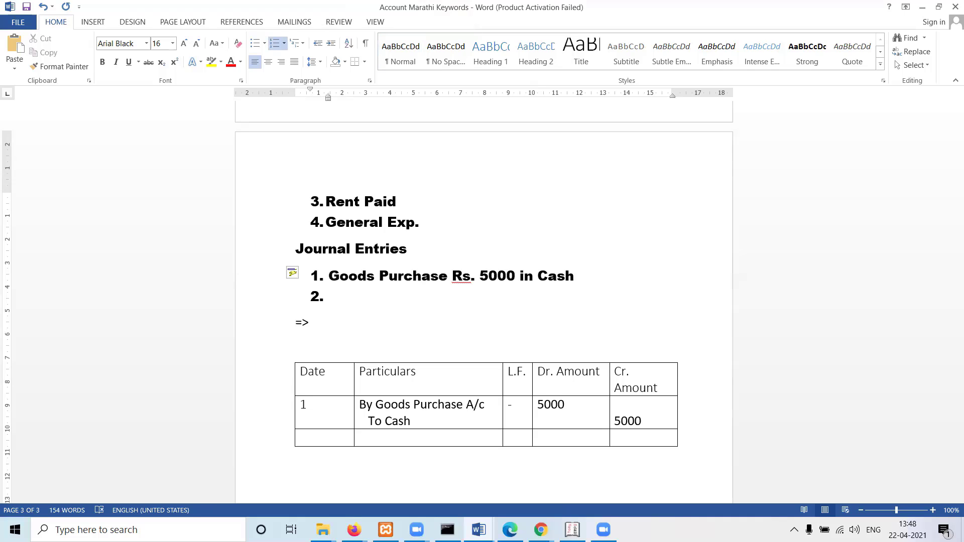
type("Sales Rs. ")
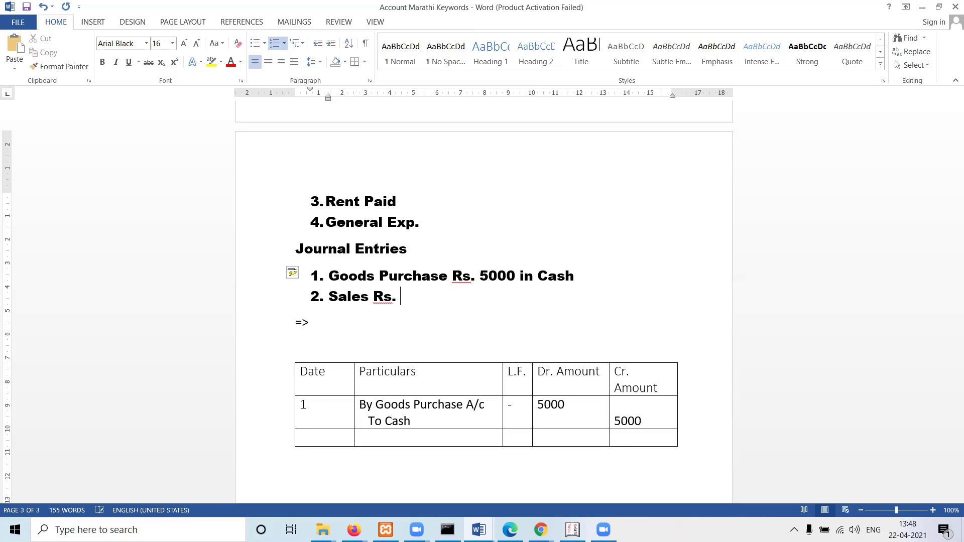
type("8000 in Cas")
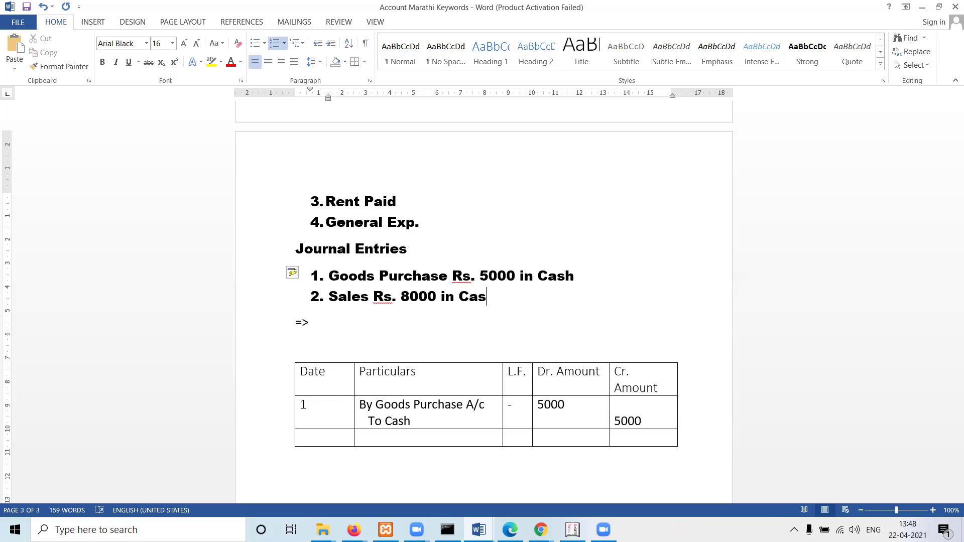
type("j")
key("BackSpace")
type("h")
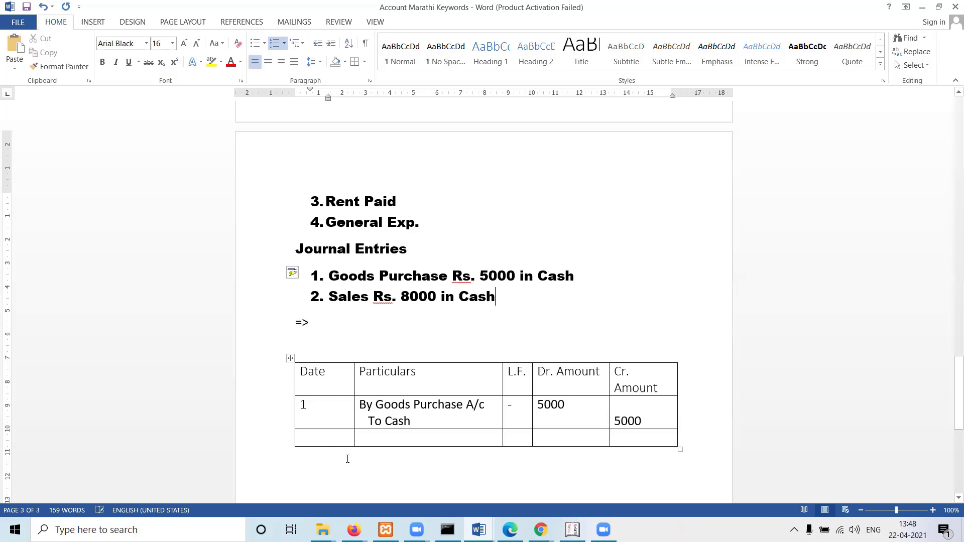
- Fill the empty table row with 2 under Date, "By Cash" under Particulars and 8000 under Dr. Amount
left_click(326, 440)
type("2")
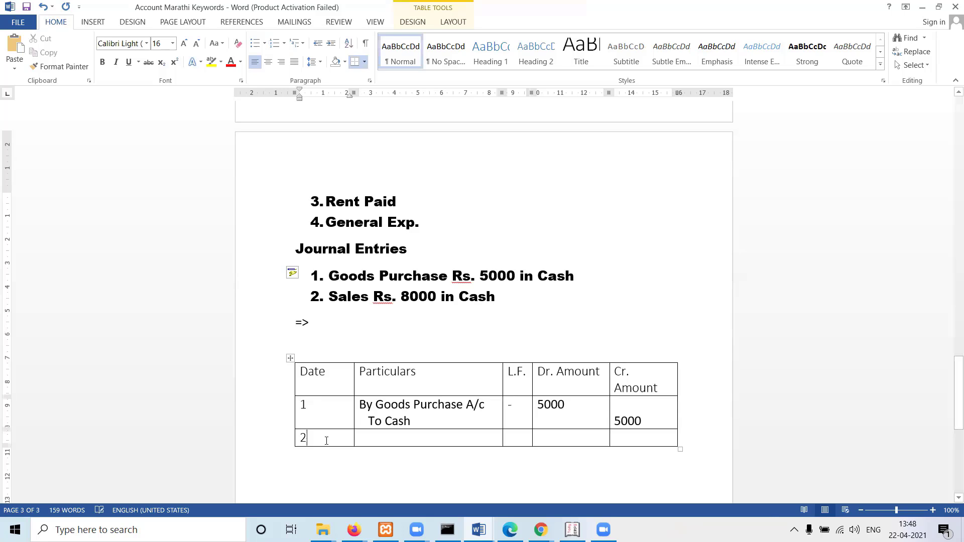
key("Tab")
type("By")
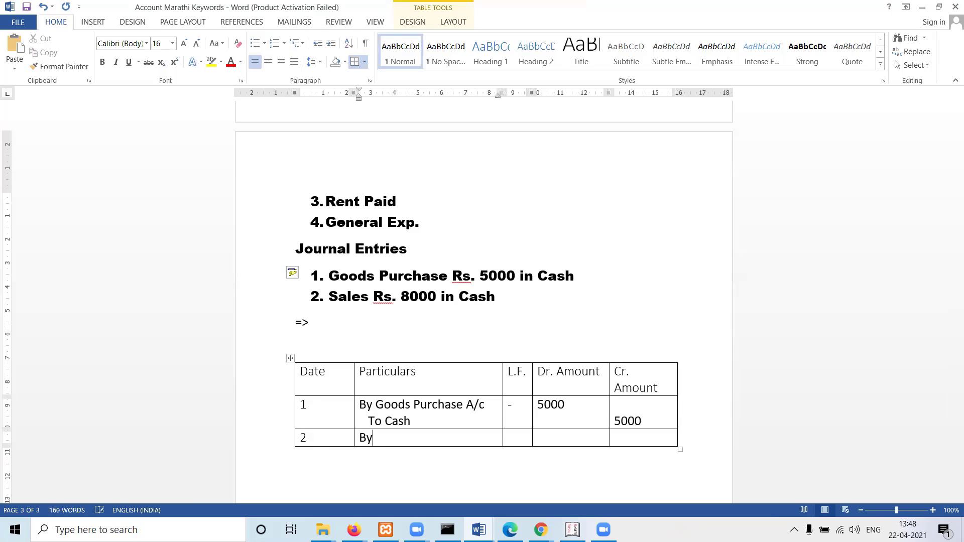
type(" Cash")
key("Tab")
key("Tab")
type("8000")
key("Return")
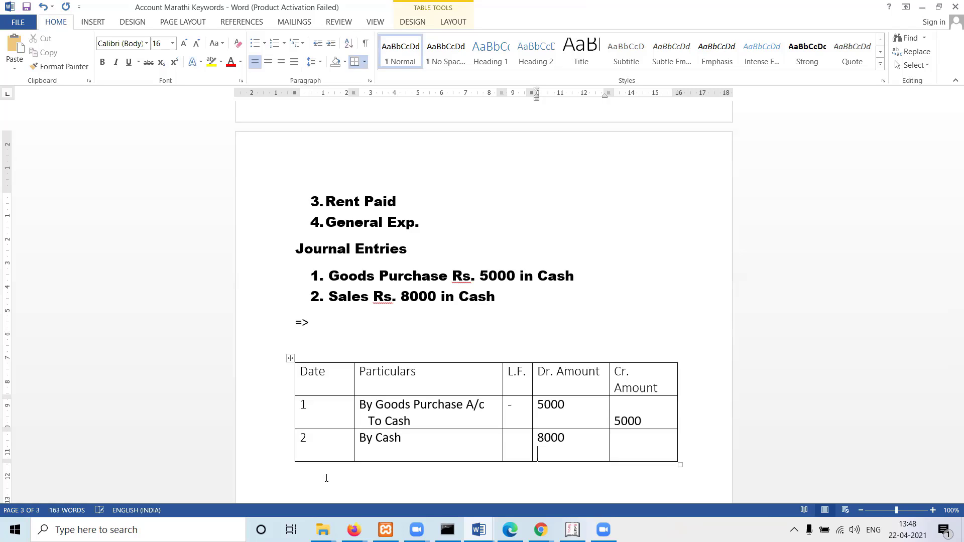
- Add an indented "To Sales" line below By Cash and enter "-" in that row's L.F. cell
left_click(407, 454)
key("Return")
type("To Sales")
key("Tab")
type("-")
key("Tab")
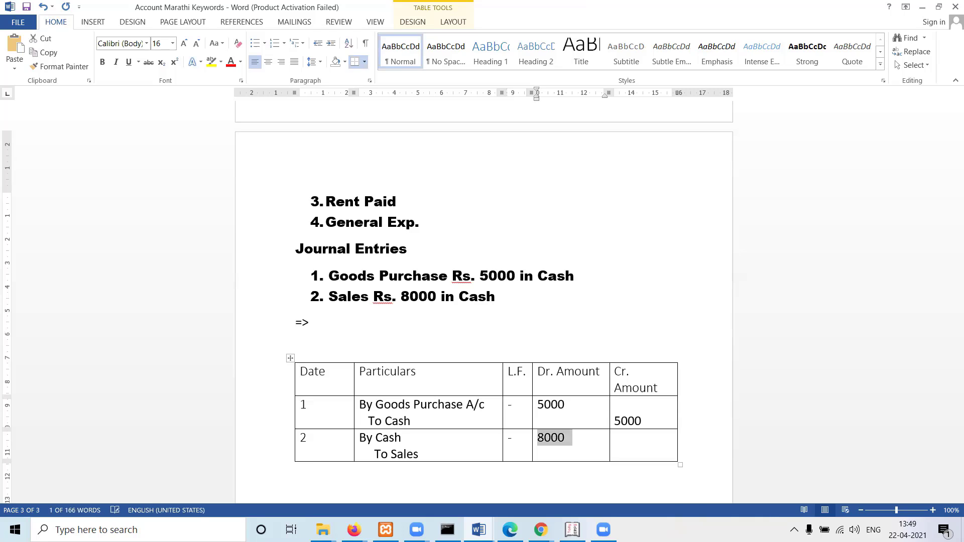
- Enter 8000 under Cr. Amount in row 2, level with the To Sales line
key("Tab")
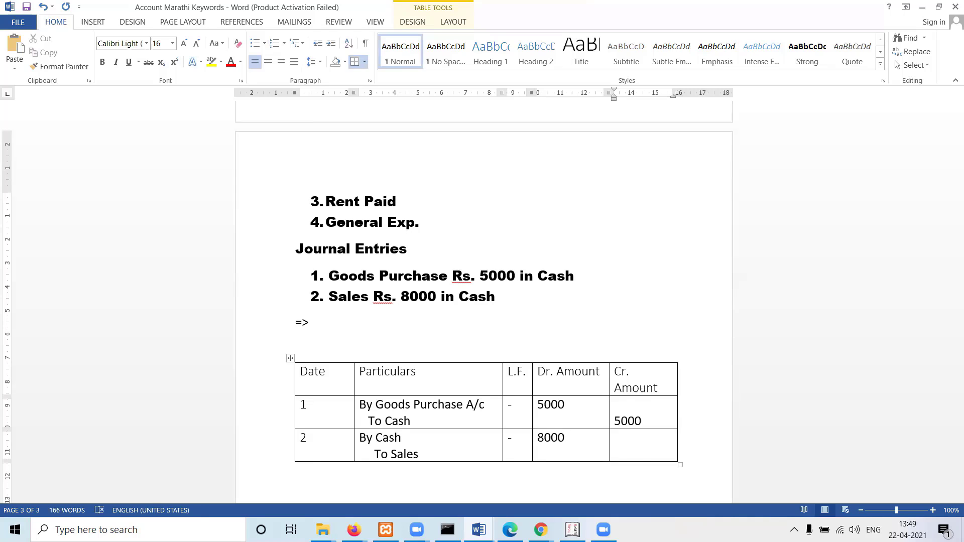
type("8000")
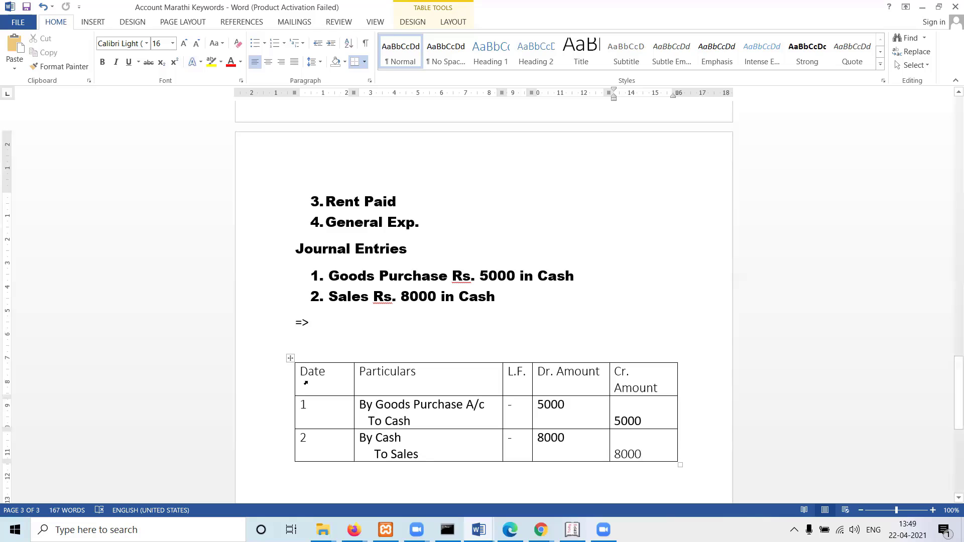
- Make the header row of the journal table bold, from Date through Cr. Amount
left_click_drag(306, 383, 624, 374)
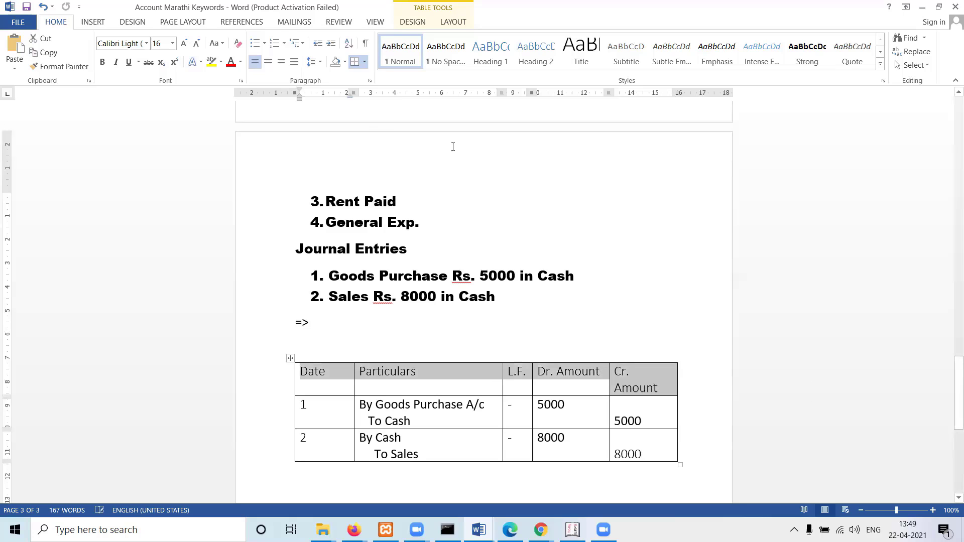
left_click(101, 62)
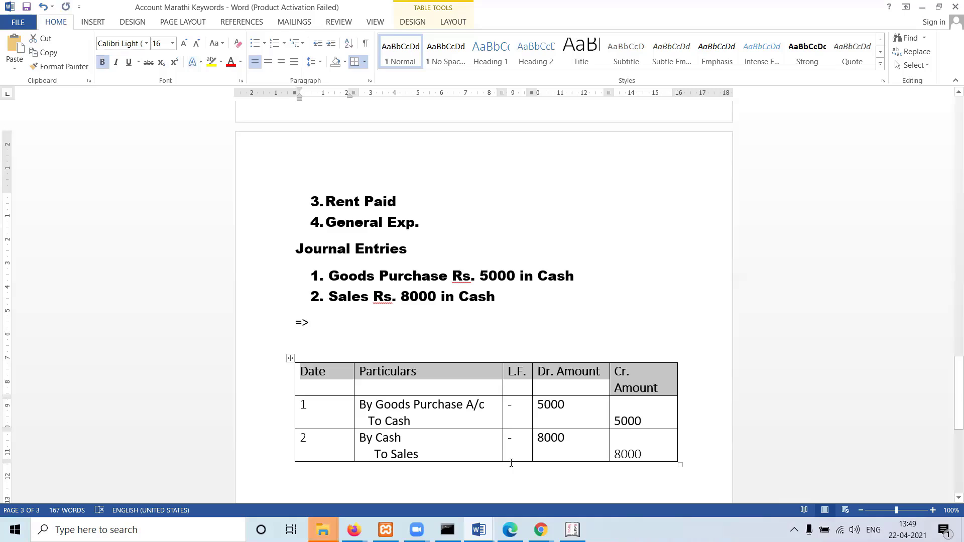
left_click(485, 447)
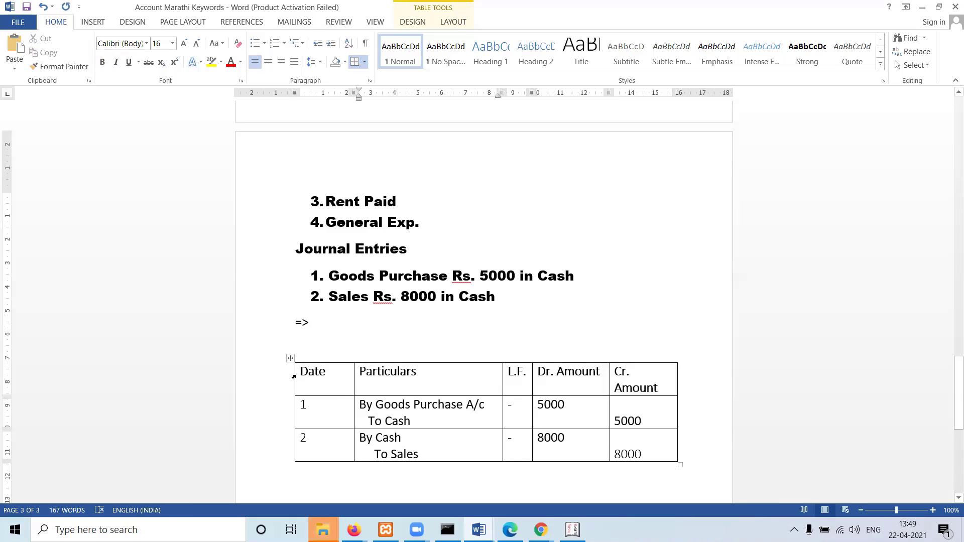
left_click_drag(296, 375, 634, 380)
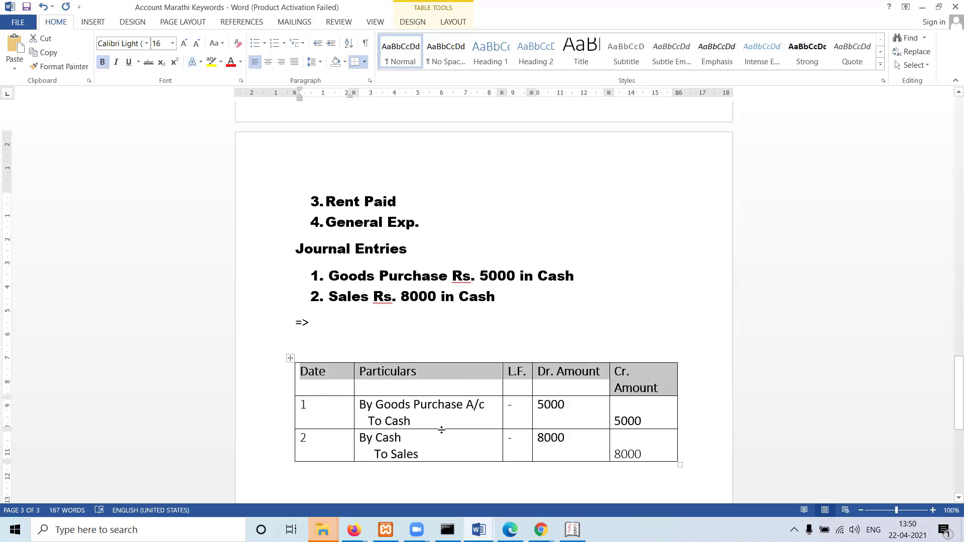
left_click(669, 459)
- Add a third numbered item below the Sales item, reading "Open a new Bank account with cash rs."
left_click(591, 293)
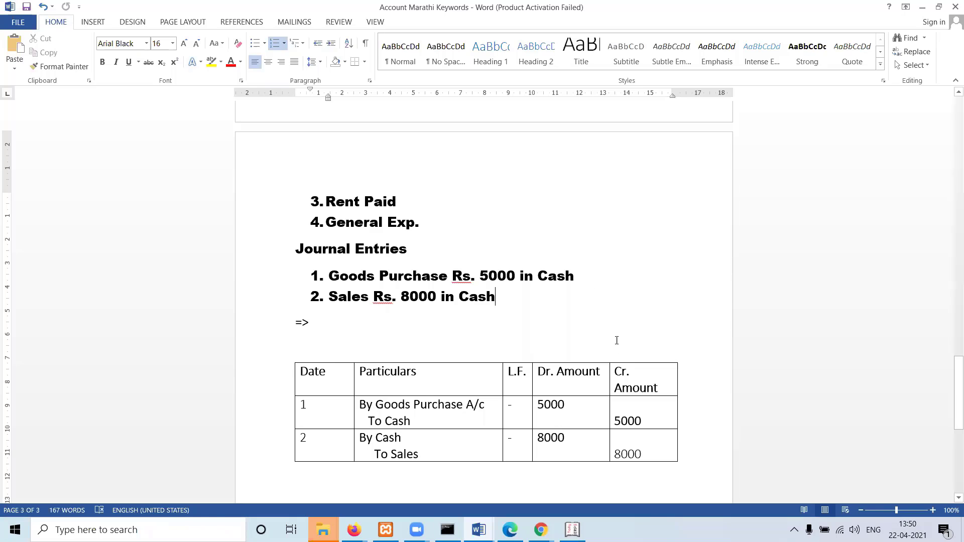
key("Return")
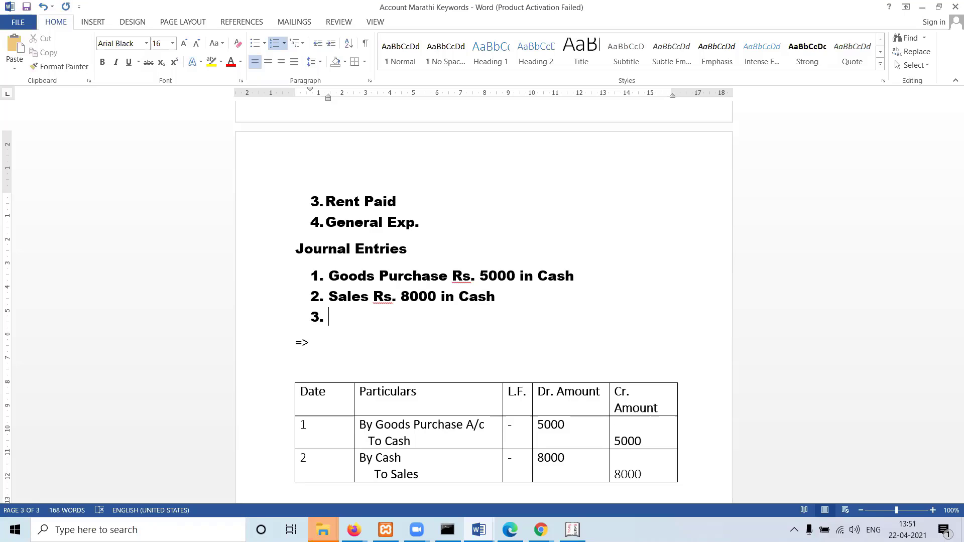
type("Pen a")
key("BackSpace")
key("BackSpace")
key("BackSpace")
key("BackSpace")
key("BackSpace")
type("Open i")
key("BackSpace")
type("a new ")
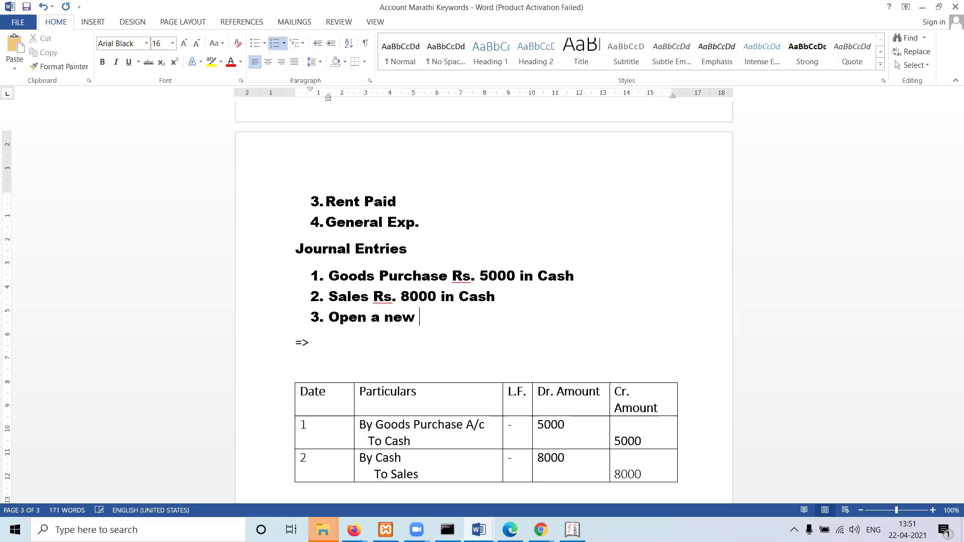
type("Bank account ")
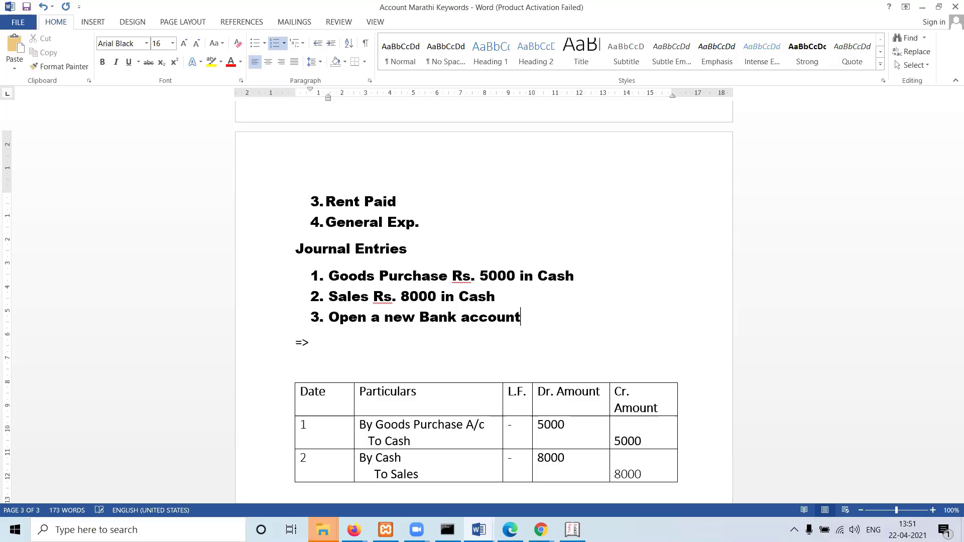
type("with cas")
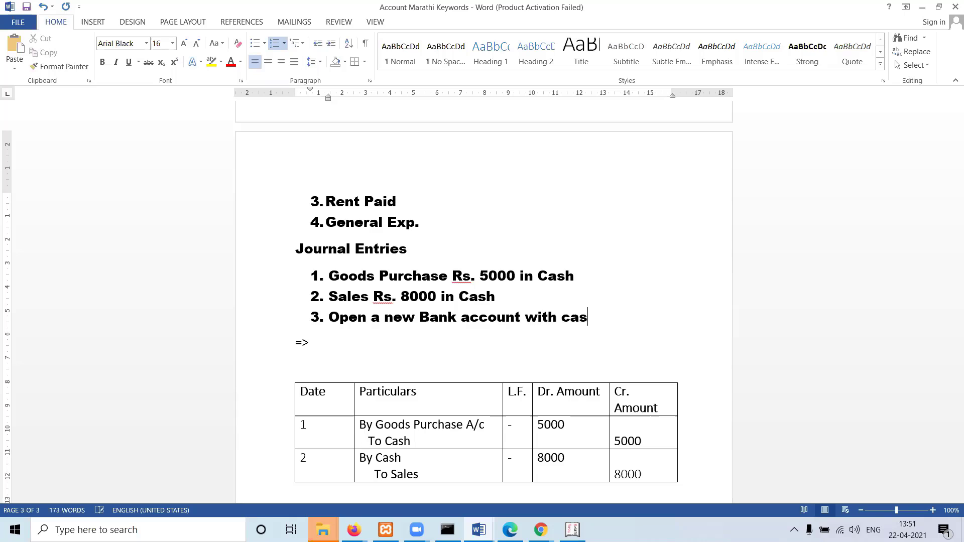
type("h rs.")
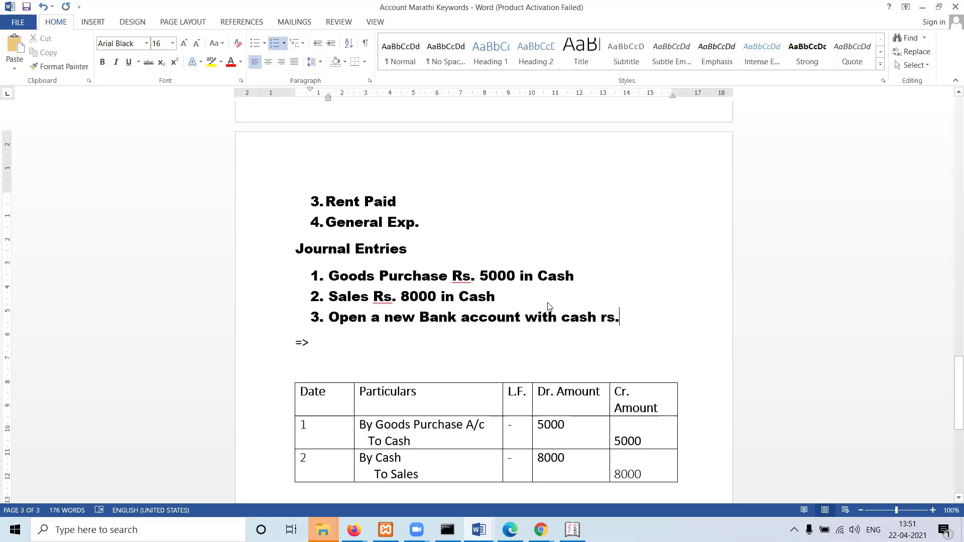
- Remove the full stop after "rs" in the third item and complete it with "1000 in SBI."
type("000")
key("BackSpace")
key("BackSpace")
key("BackSpace")
key("BackSpace")
type("1")
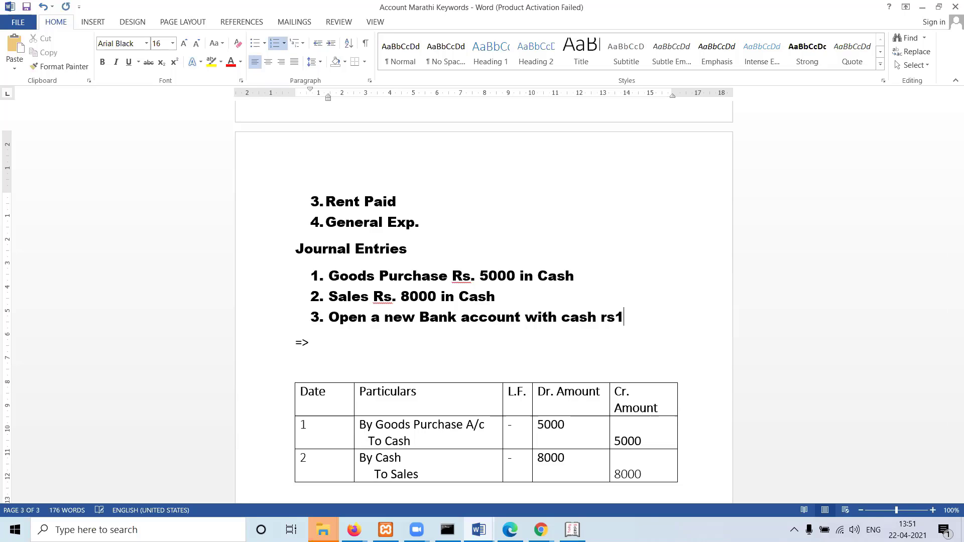
key("BackSpace")
type("1000 in ")
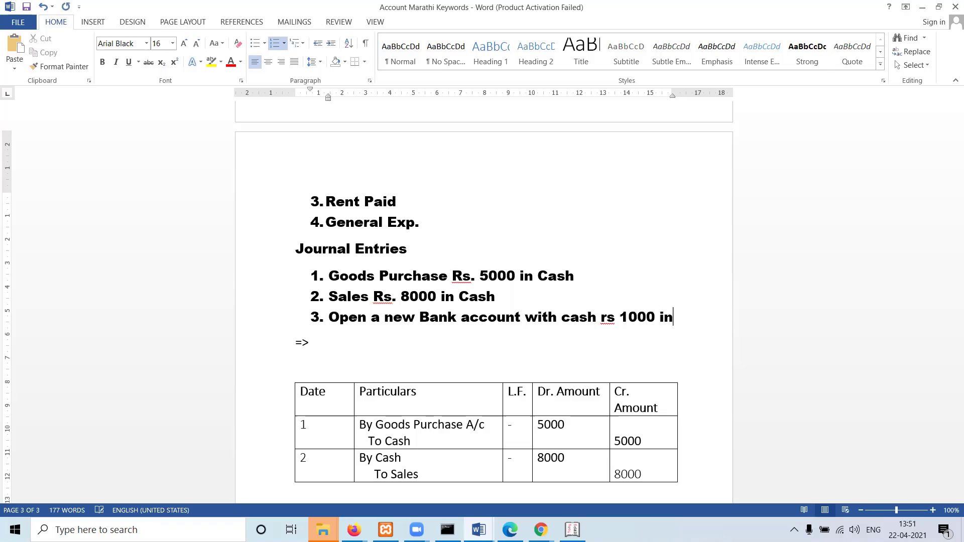
type("SBI")
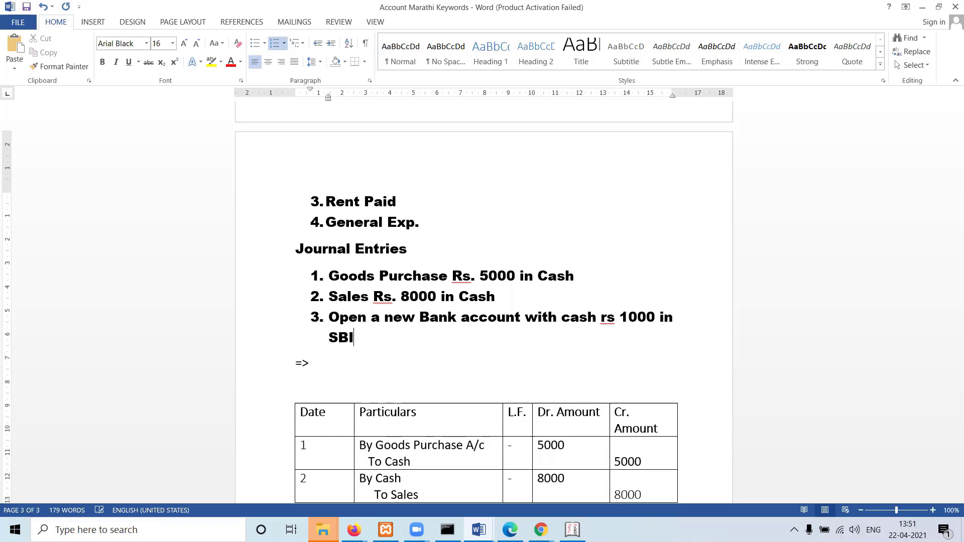
type("/")
key("BackSpace")
type(".")
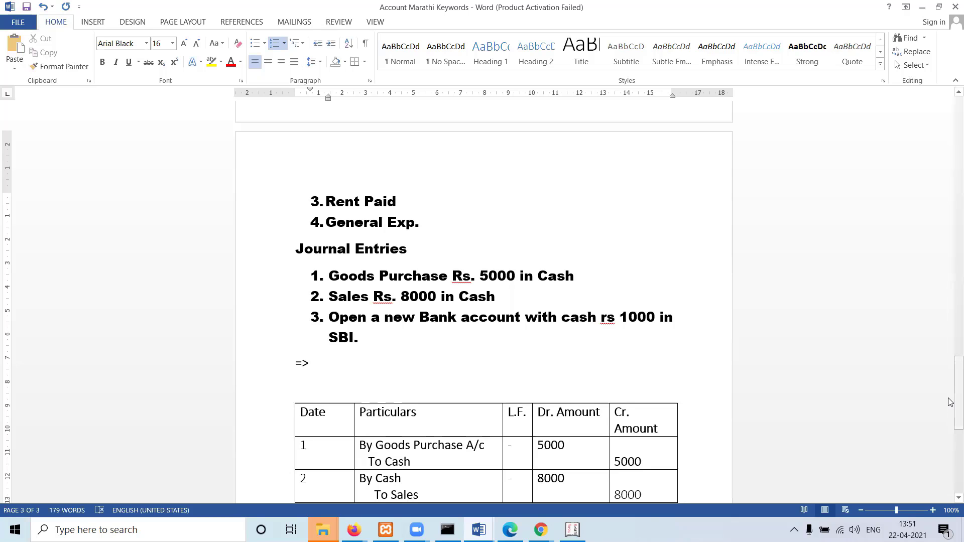
- Add a table row with 3 under Date, "By SBI A/c" under Particulars and 1000 under Dr. Amount
scroll(949, 403, "down", 5)
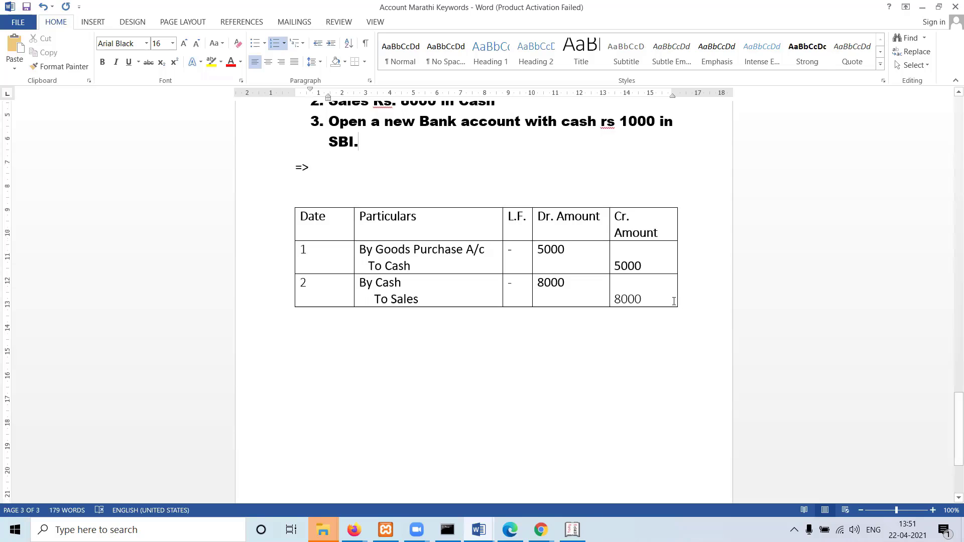
left_click(668, 299)
key("Tab")
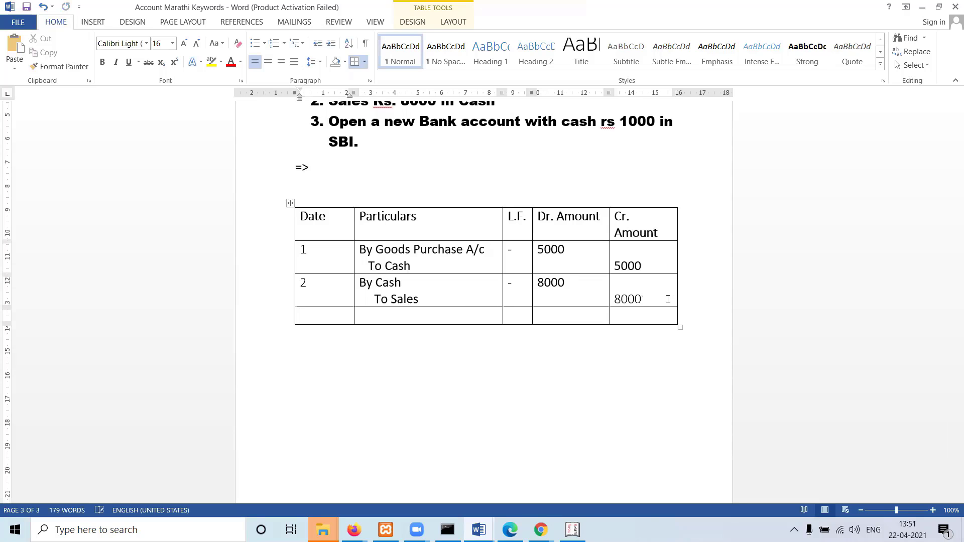
type("3")
key("Tab")
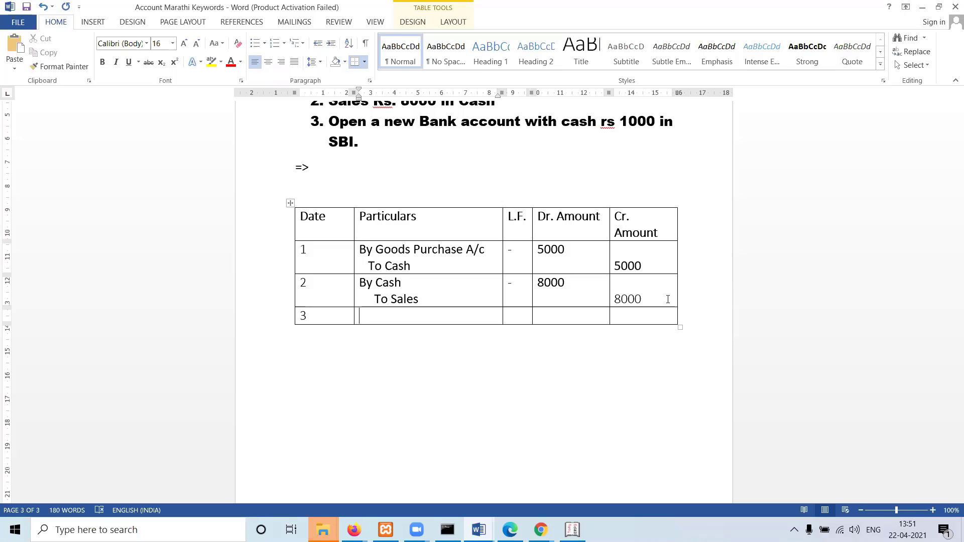
type("By SBI A/c")
key("Tab")
key("Tab")
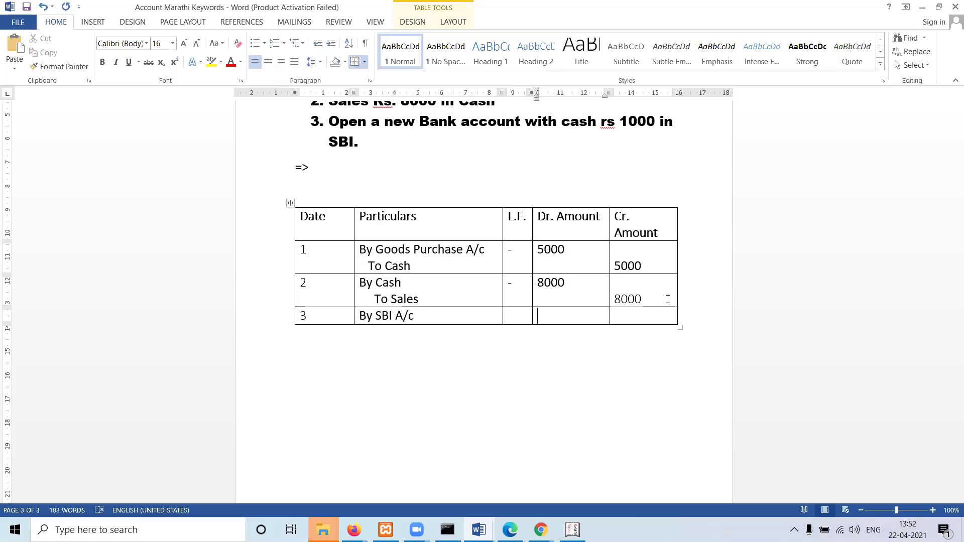
type("1000")
key("Tab")
key("Tab")
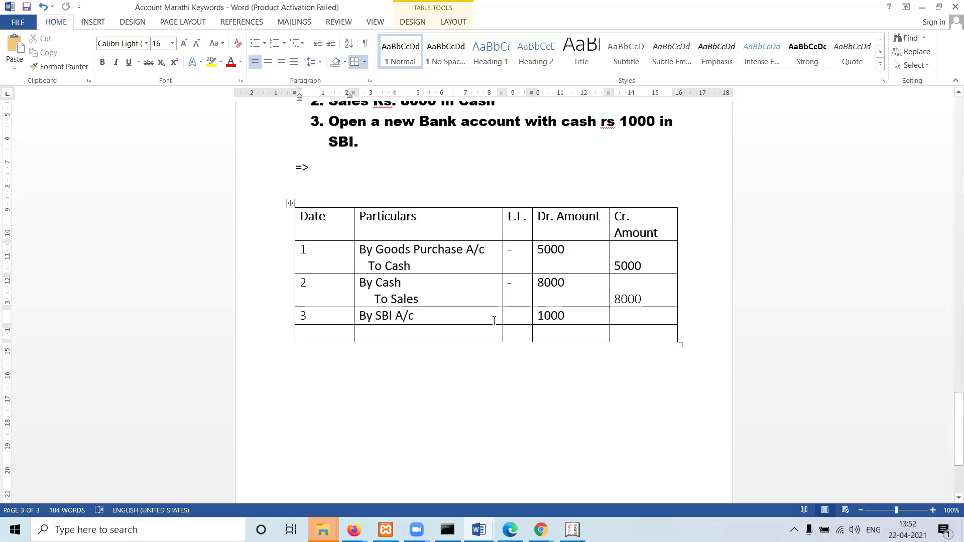
- Add an indented "To Cash" line below By SBI A/c and enter 1000 level with it under Cr. Amount
left_click(478, 317)
key("Return")
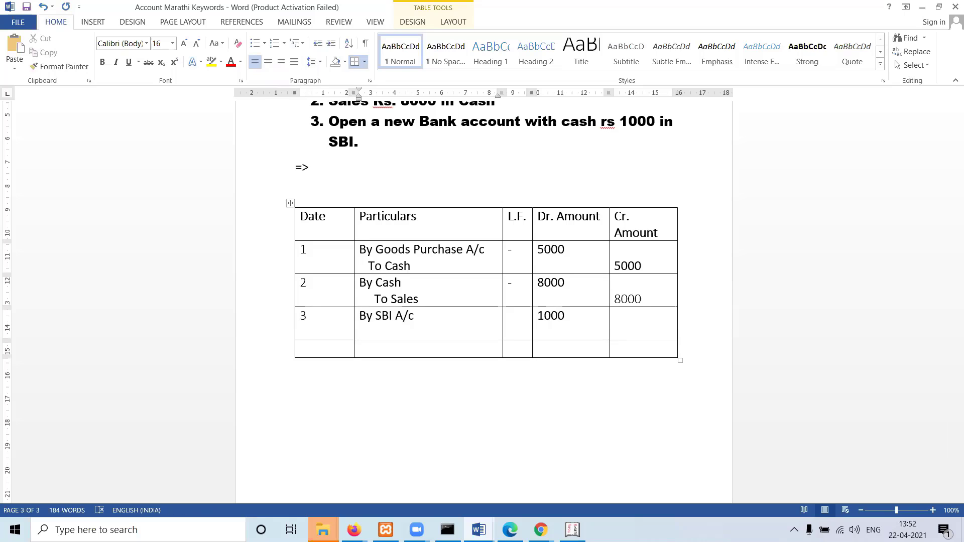
type("To Cash")
key("BackSpace")
type("h")
key("Tab")
key("Tab")
key("Tab")
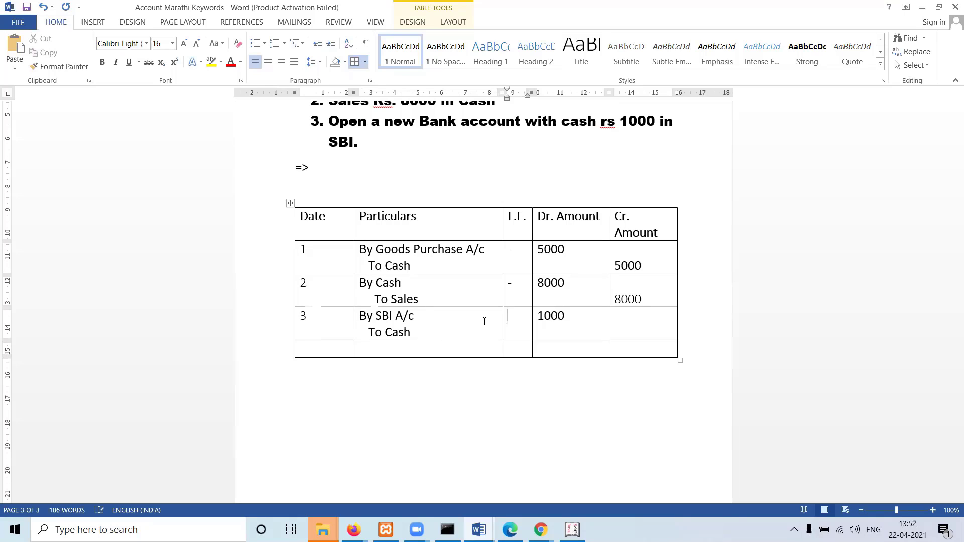
key("Return")
type("1000")
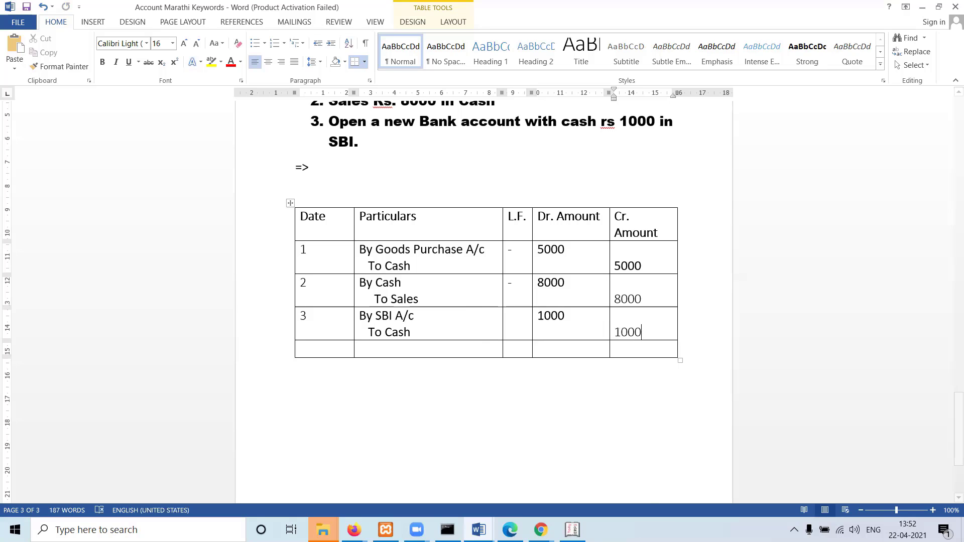
- Switch to Tally.ERP 9 and open a new Purchase voucher for the Practice company
left_click(573, 530)
left_click(572, 529)
left_click(572, 530)
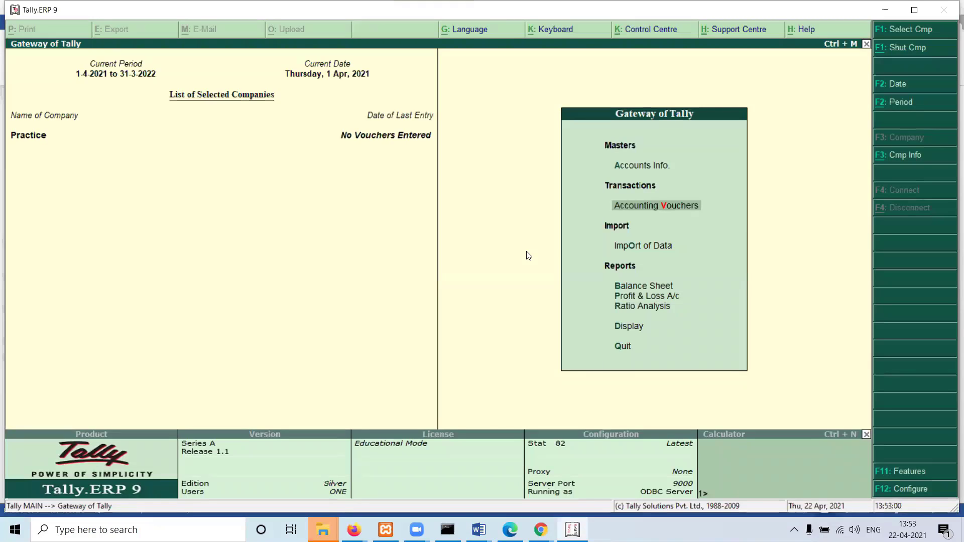
key("Return")
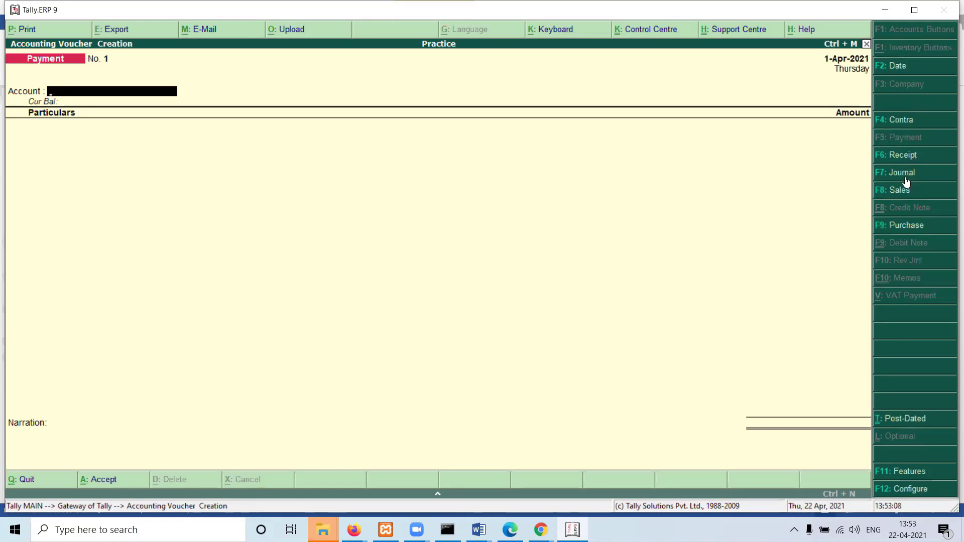
left_click(893, 226)
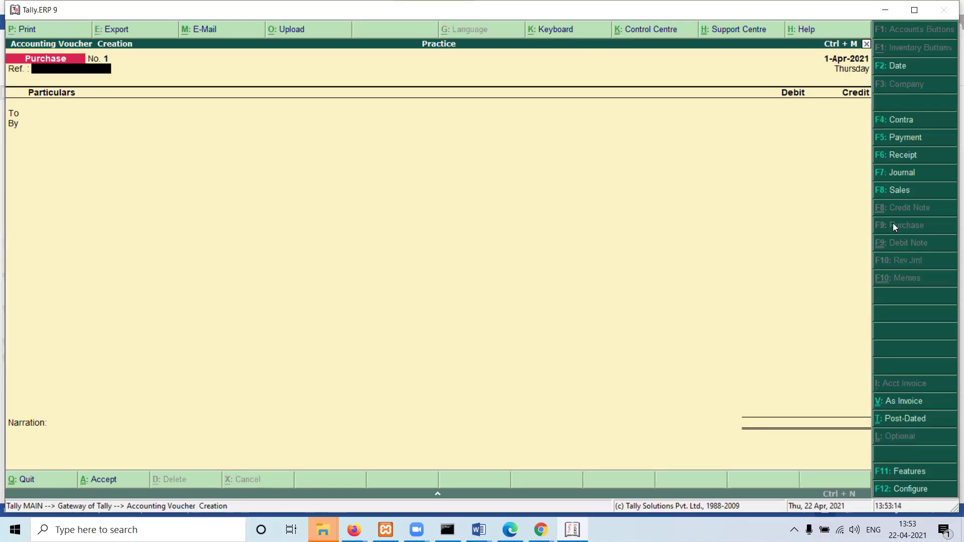
- Leave the voucher reference blank and credit the Cash ledger with 5000
key("Return")
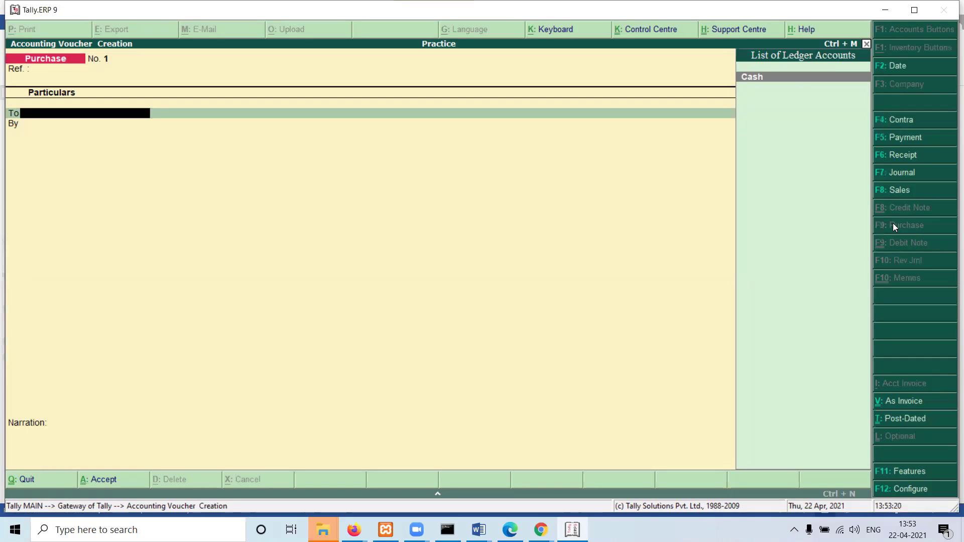
key("Return")
type("5000")
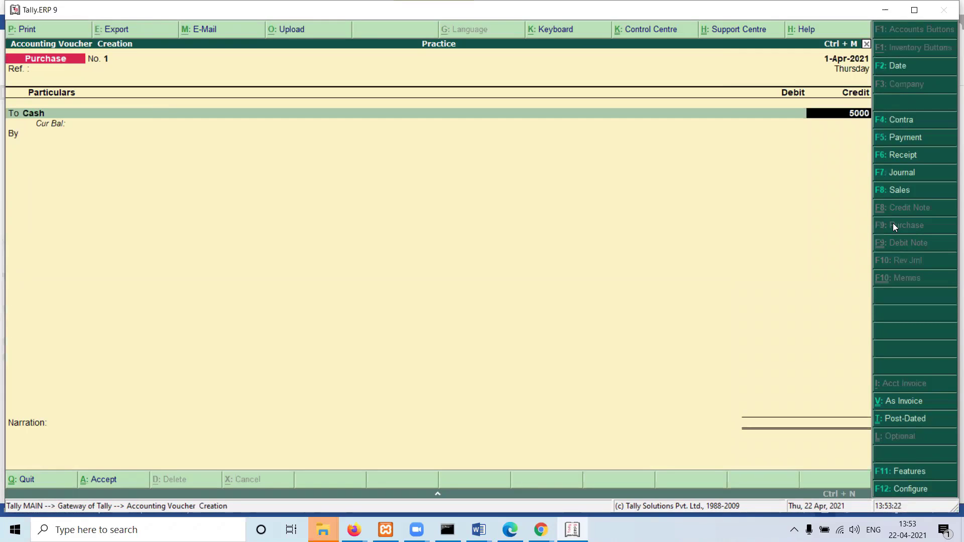
key("Return")
key("Return")
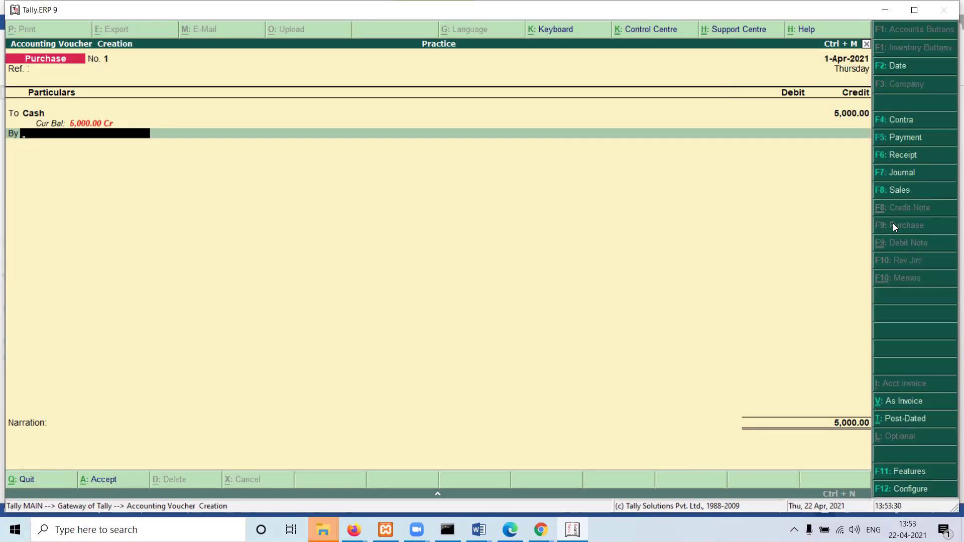
- Create the ledger "Goods Purchase A/c" under Purchase Accounts for the voucher's debit line
key("alt+c")
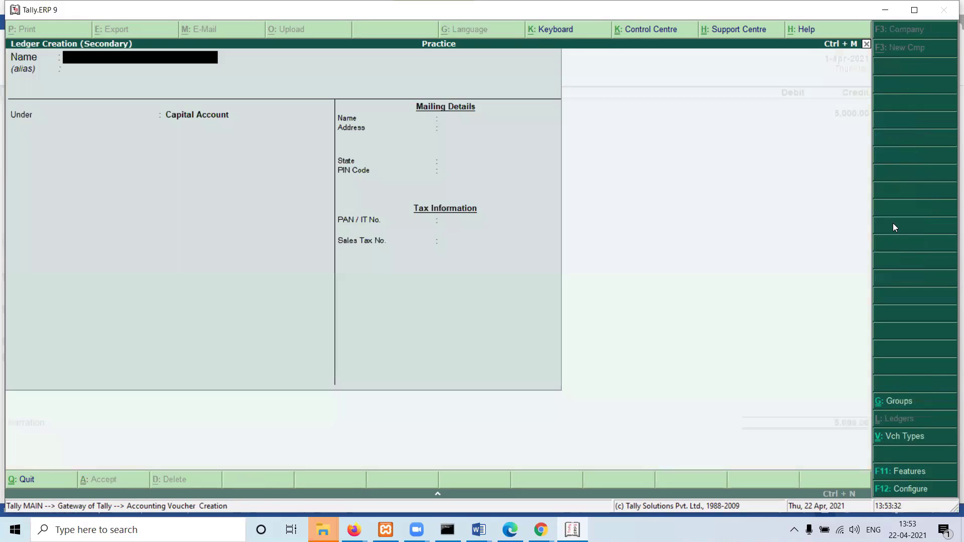
type("Good")
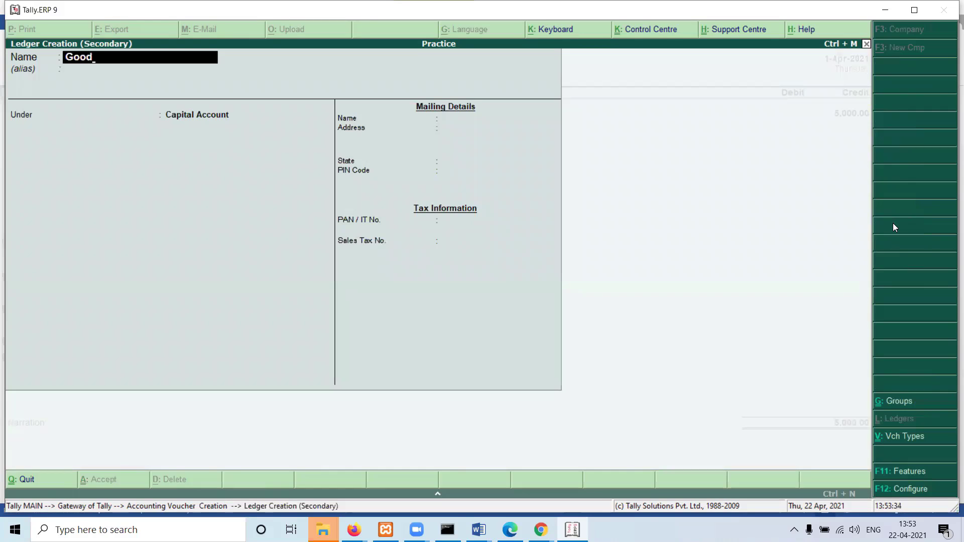
type("s Purchase A/c")
key("Return")
key("Return")
type("Pur")
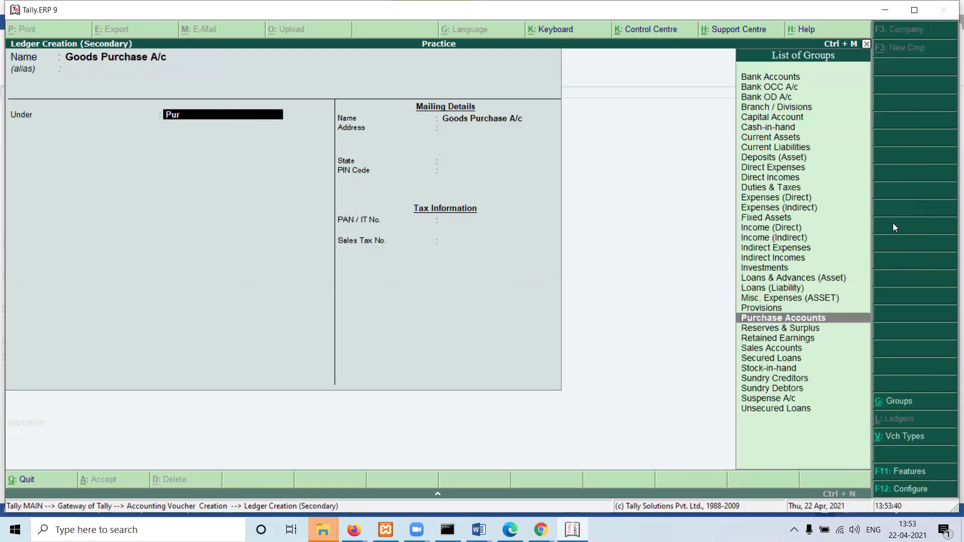
key("Return")
key("Return")
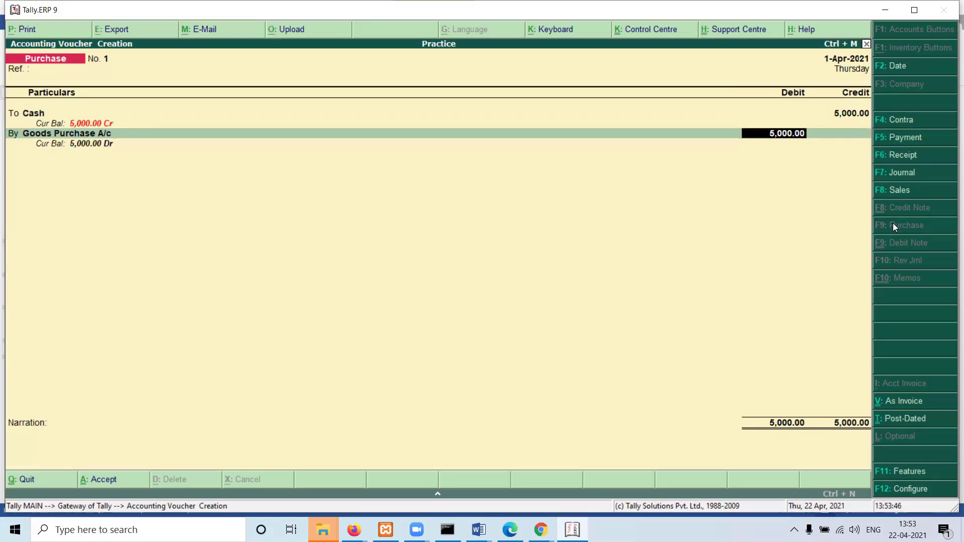
- Accept the 5,000 debit to Goods Purchase A/c, add the narration "Being goods purchase Rs. 5000 in cash" and save the purchase voucher
key("Return")
type("B")
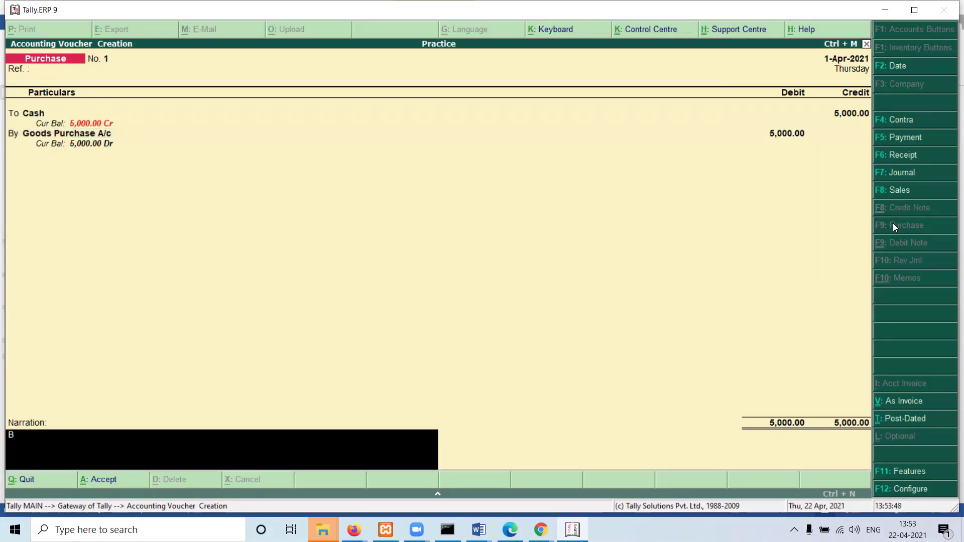
type("eing goods purchase")
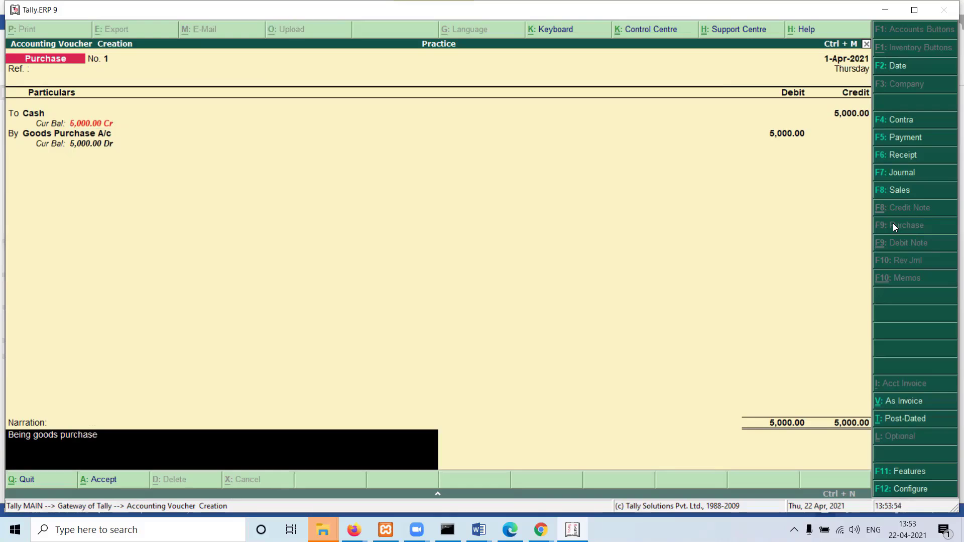
type(" Rs. 5000 in cash")
key("Return")
key("Return")
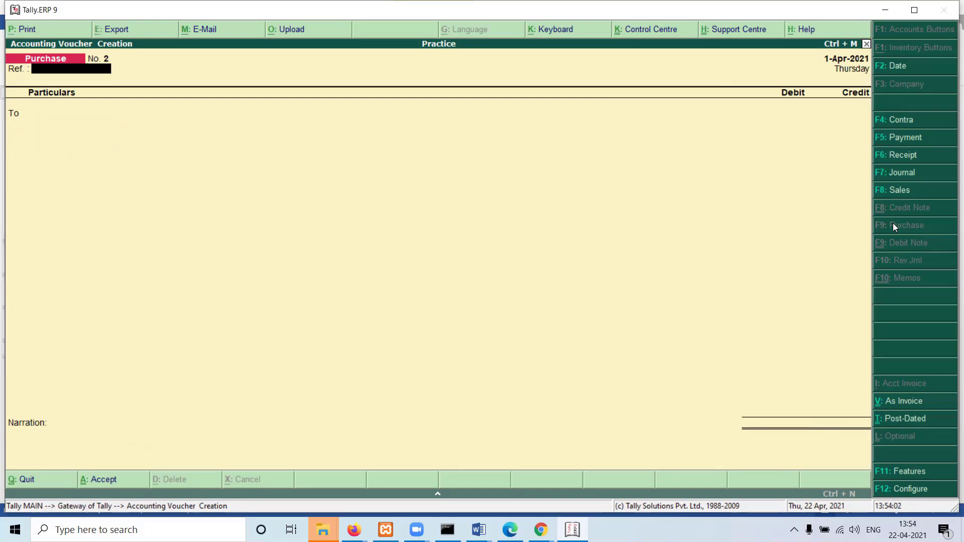
- Start a Sales voucher in voucher mode, leave its reference blank and debit the Cash ledger with 8000
left_click(911, 191)
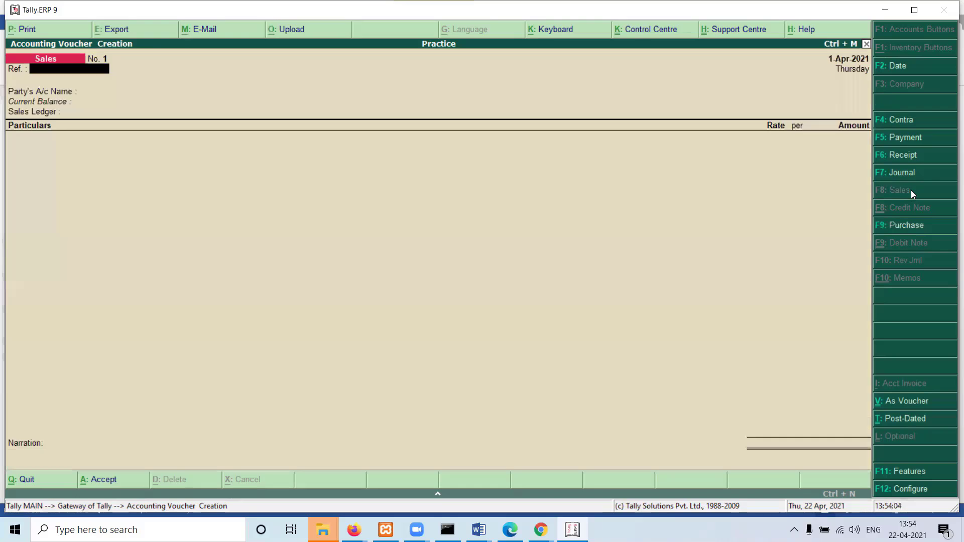
left_click(922, 400)
key("Return")
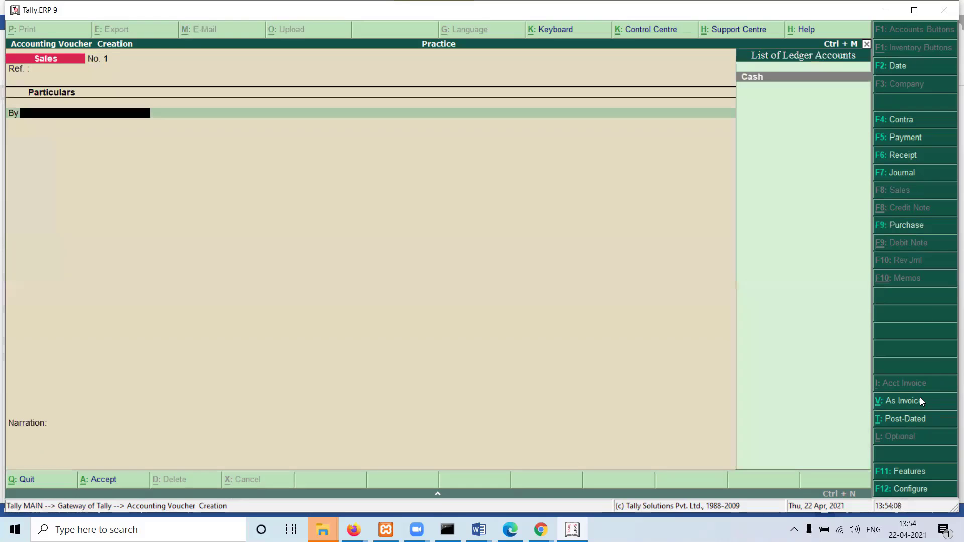
key("Return")
type("8000")
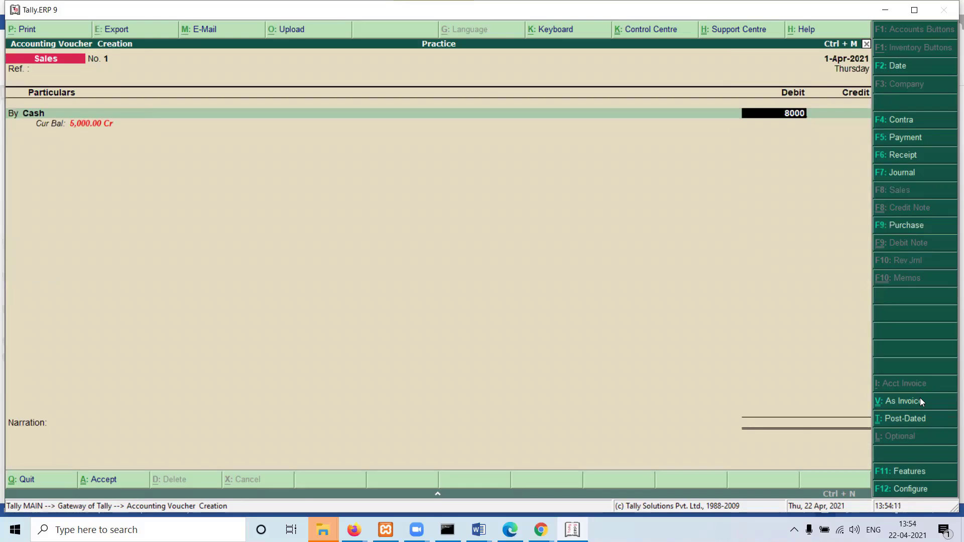
key("Return")
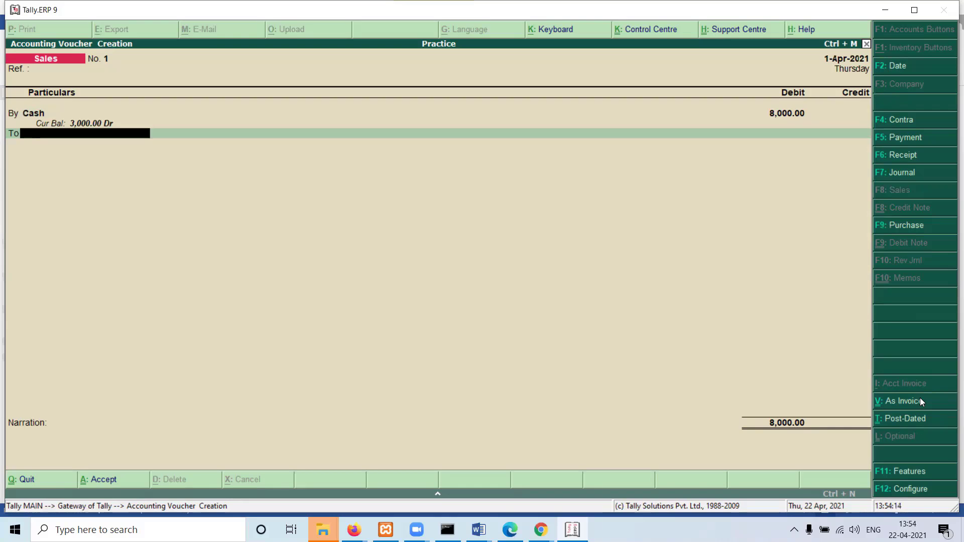
- Create the ledger "Goods Sales" under Sales Accounts for the sales voucher's credit line
key("alt+c")
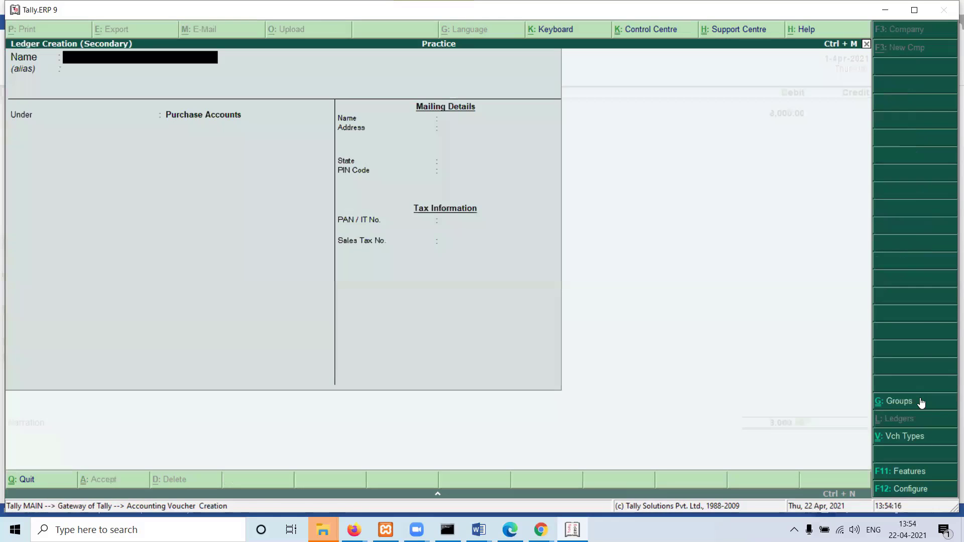
type("Goods Sales")
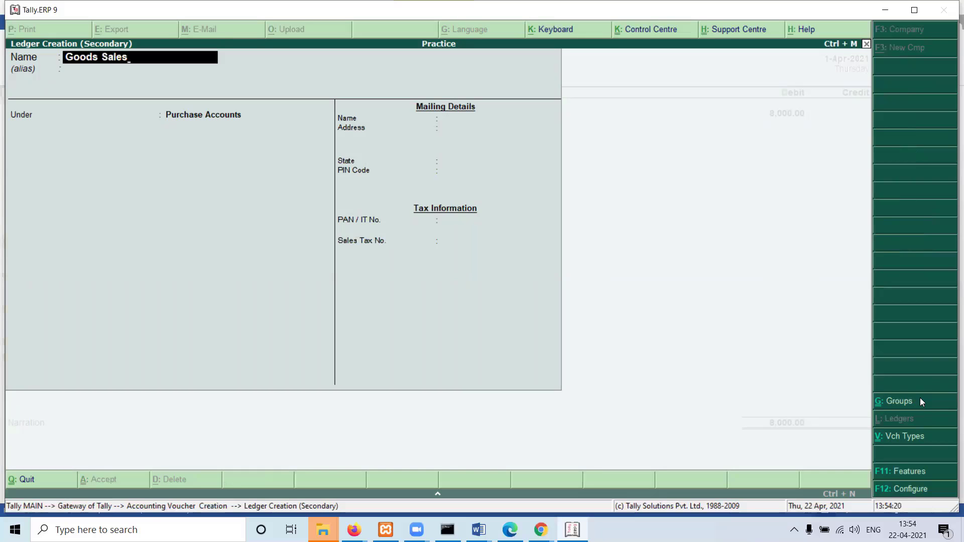
key("Return")
type("Sa")
key("Return")
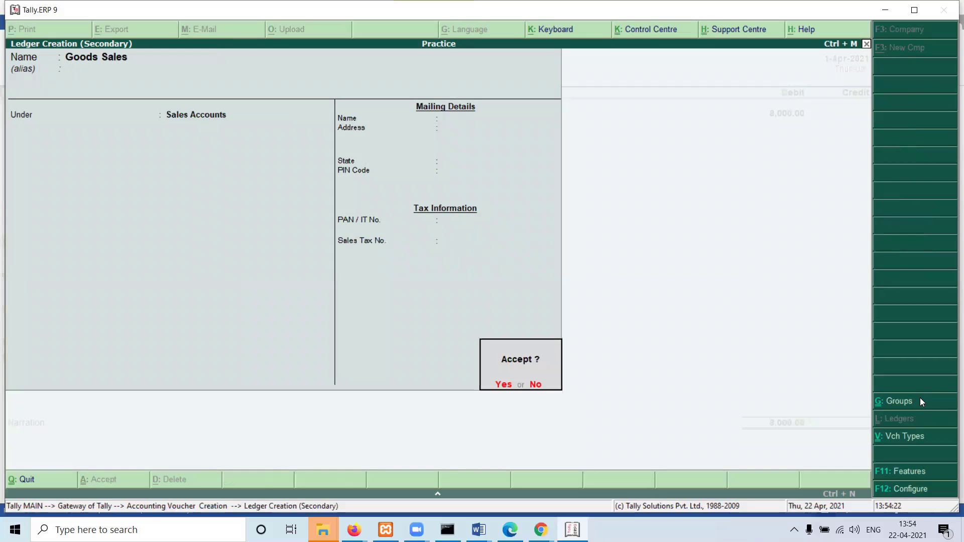
key("Return")
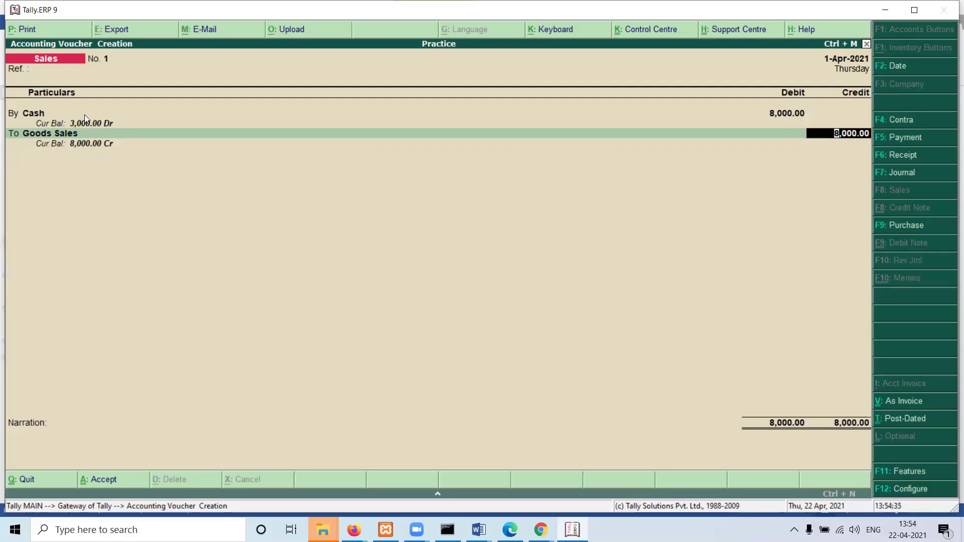
- Accept the 8,000 credit to Goods Sales and save the sales voucher without a narration
key("Return")
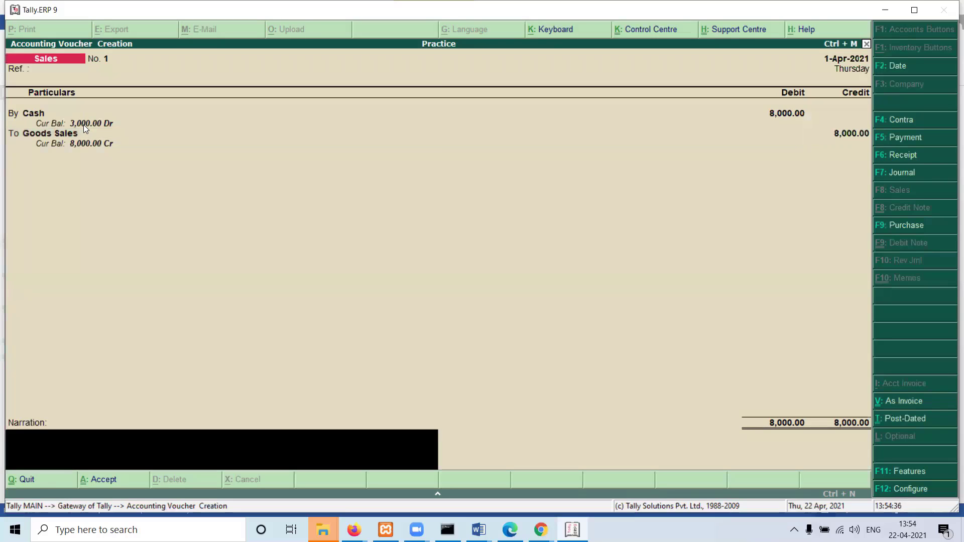
key("Return")
key("Return")
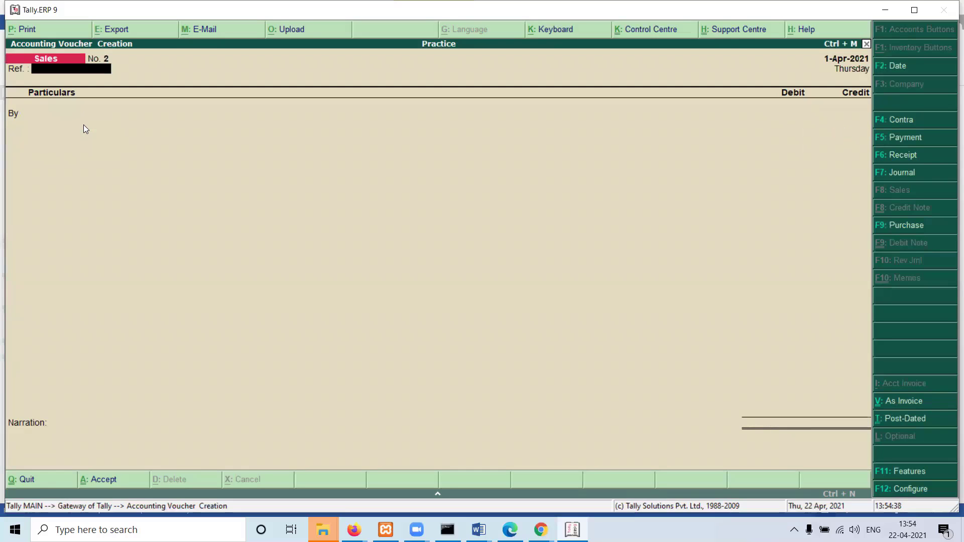
- Leave voucher entry and examine the Practice company's Balance Sheet in detailed view
key("Escape")
key("Return")
key("Escape")
key("Escape")
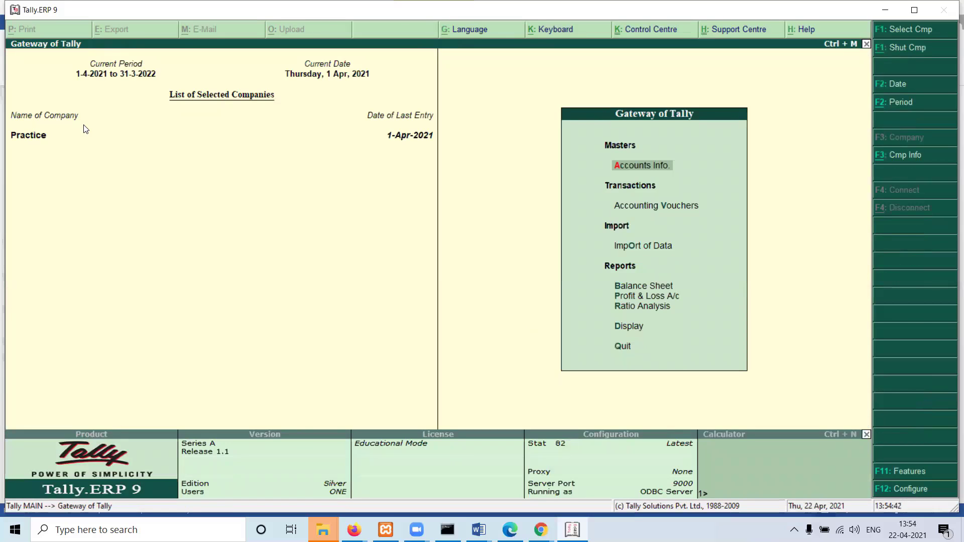
key("b")
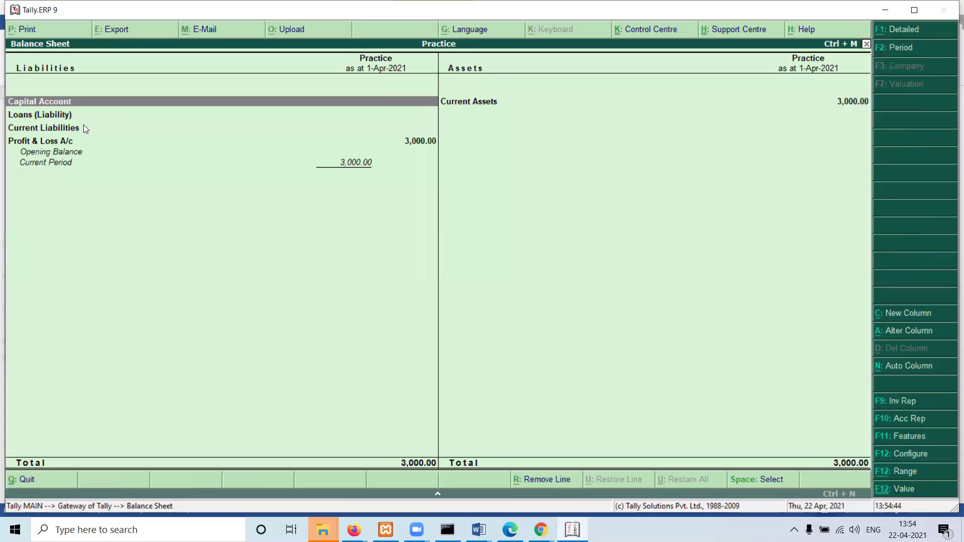
key("alt+F1")
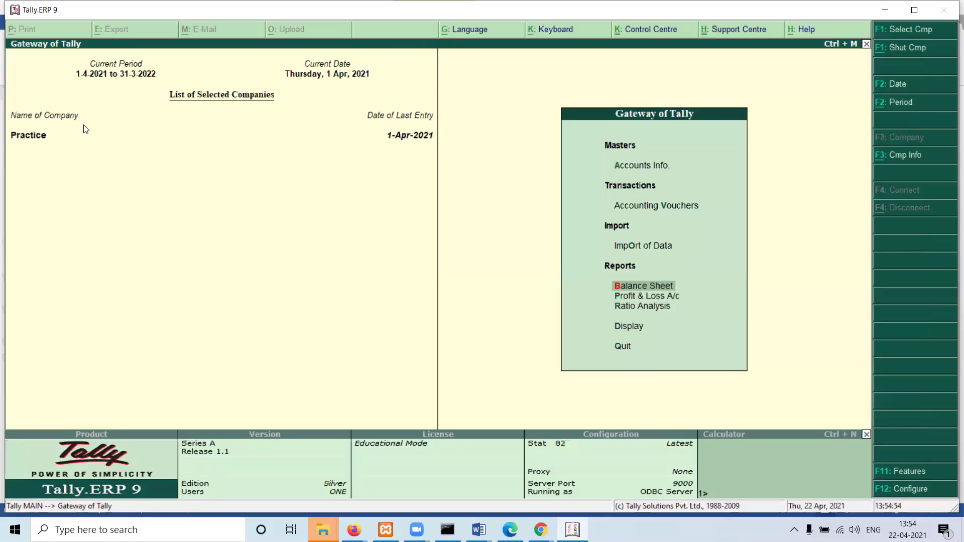
- Examine the Profit & Loss A/c in detailed view to check the purchase and sales ledgers, and close the report
key("Down")
key("Return")
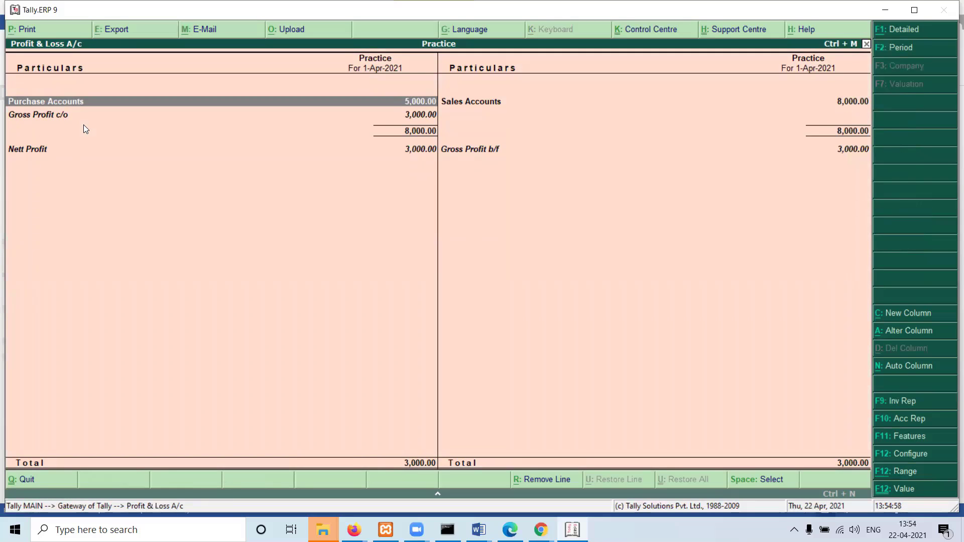
key("alt+F1")
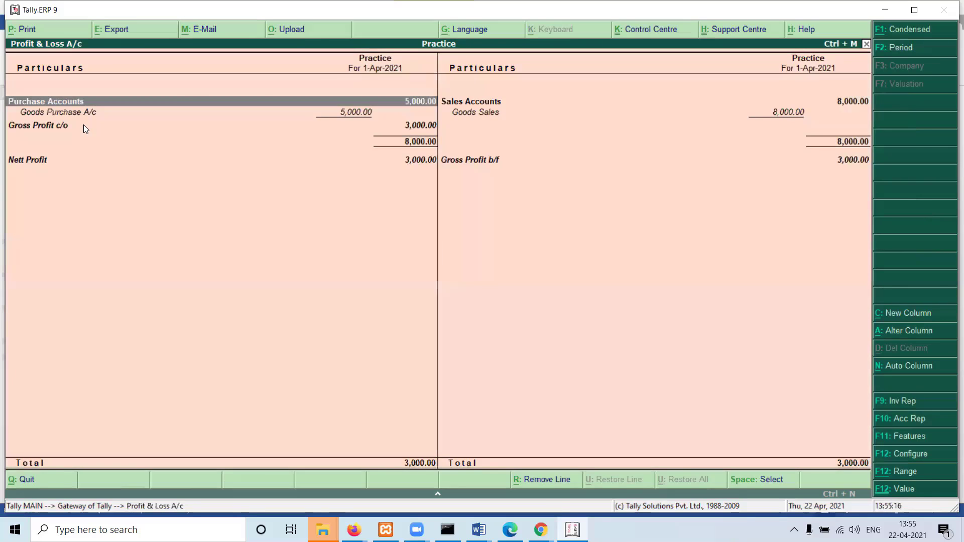
key("Escape")
key("Escape")
key("Escape")
- Open a new Payment voucher and configure Use Single Entry mode for Pymt/Rcpt/Contra to No
key("Down")
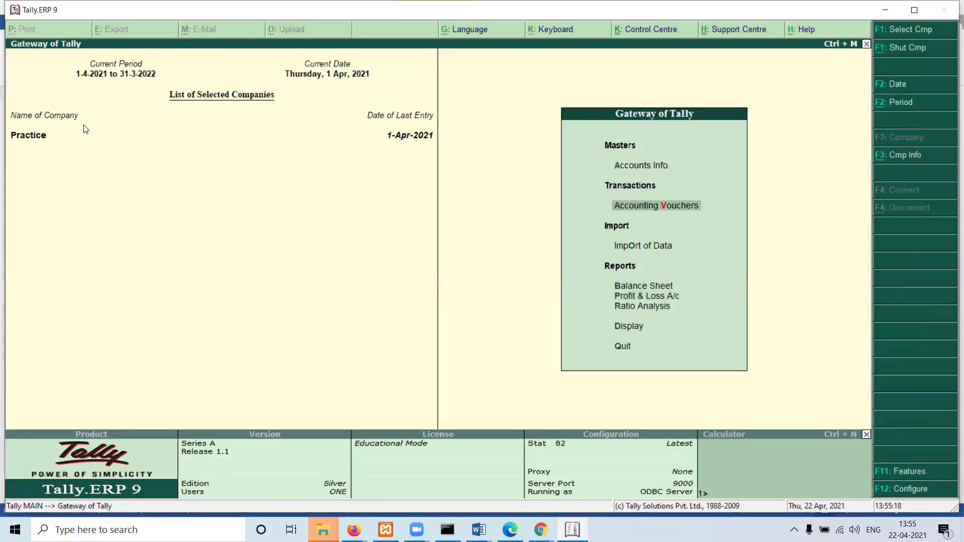
key("Return")
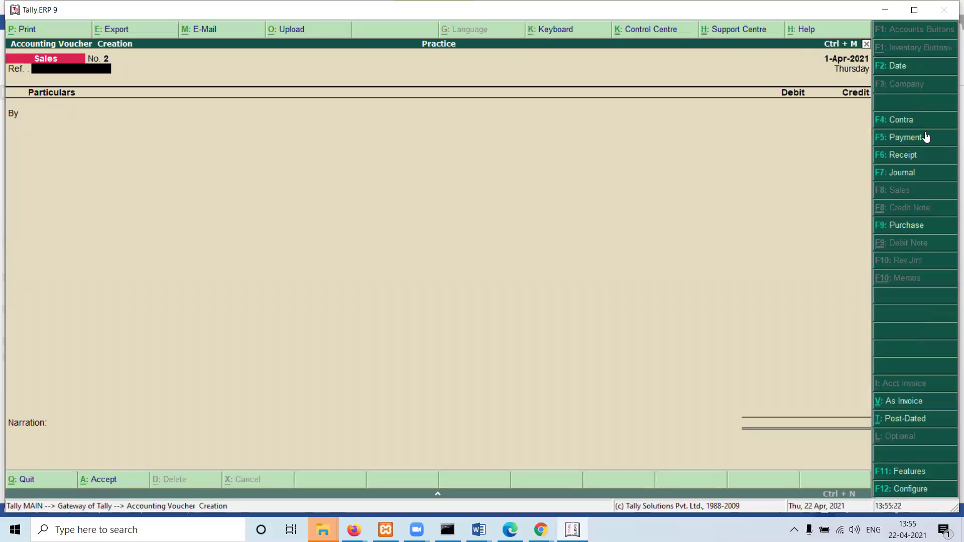
left_click(904, 138)
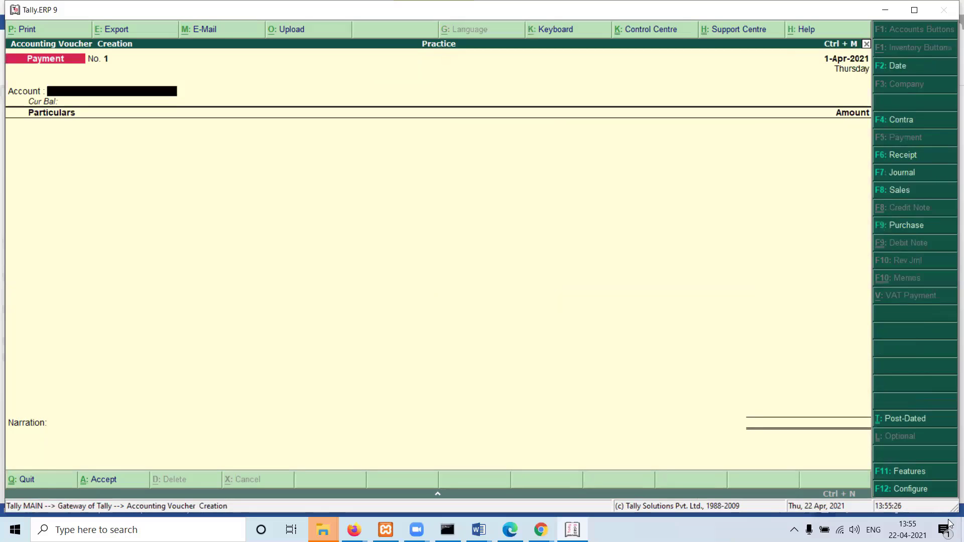
left_click(916, 489)
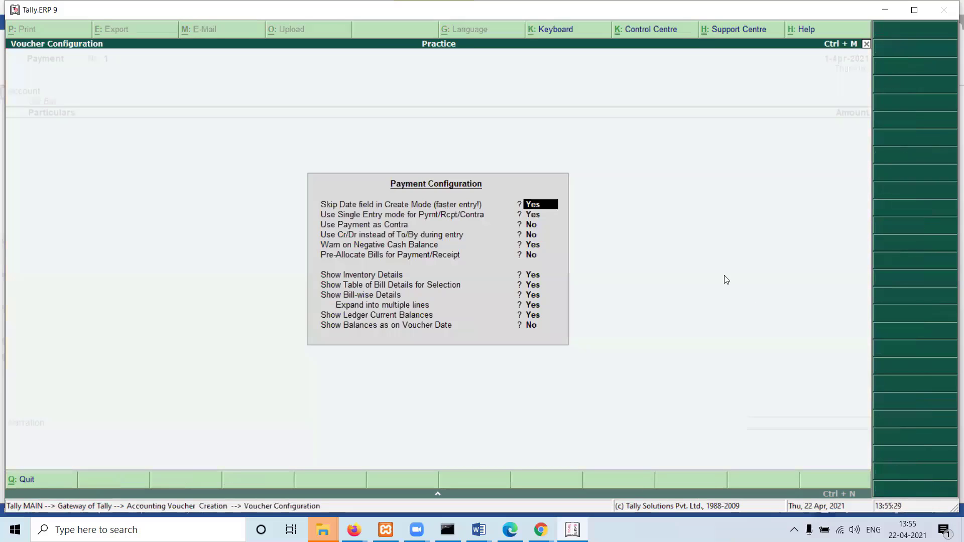
key("Return")
key("n")
key("Return")
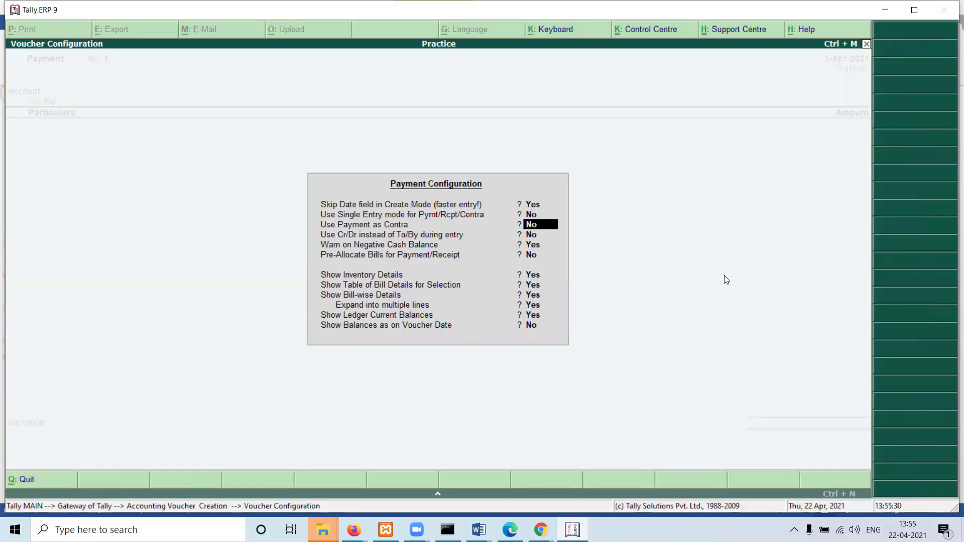
key("ctrl+a")
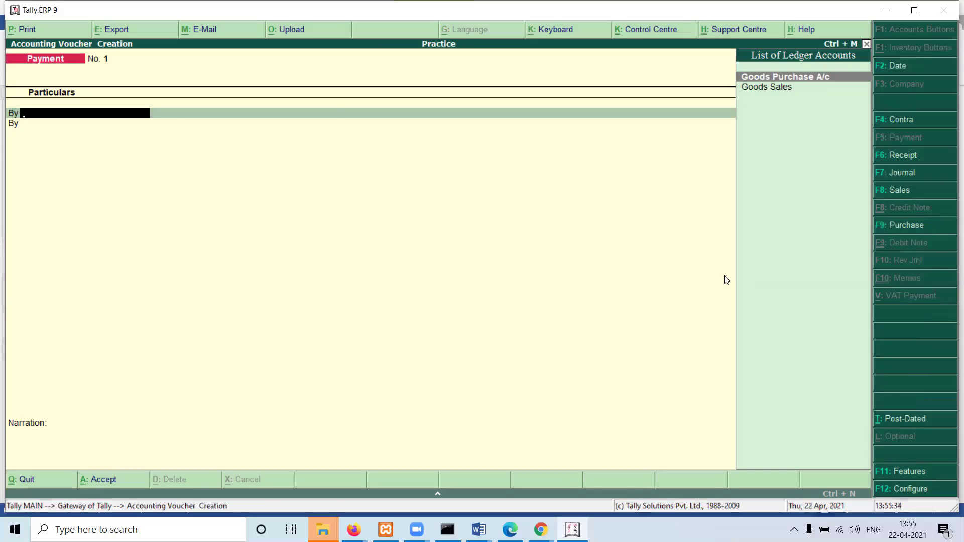
- Create the ledger "Carriage Exp" under Direct Expenses for the payment voucher's debit line
key("alt+c")
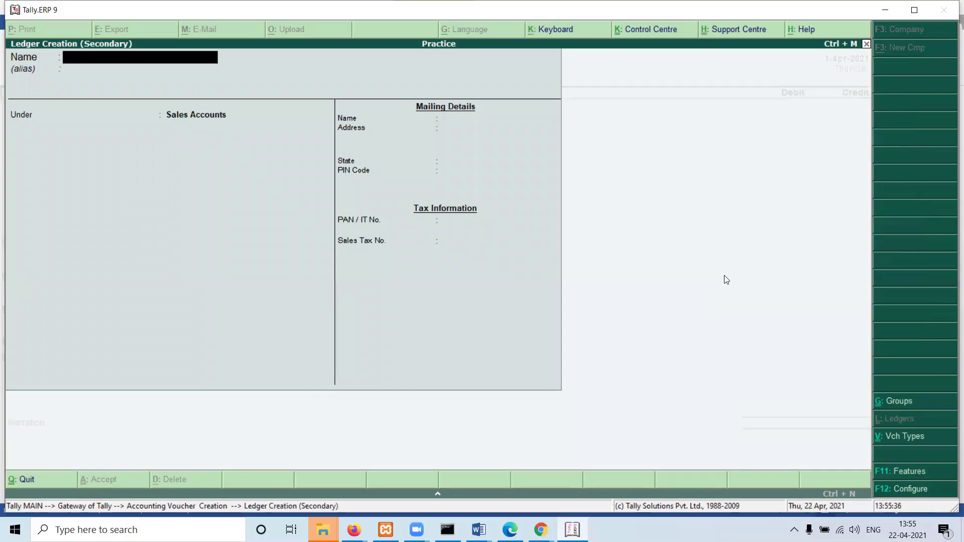
type("G")
key("BackSpace")
type("Carriage Exp")
key("Return")
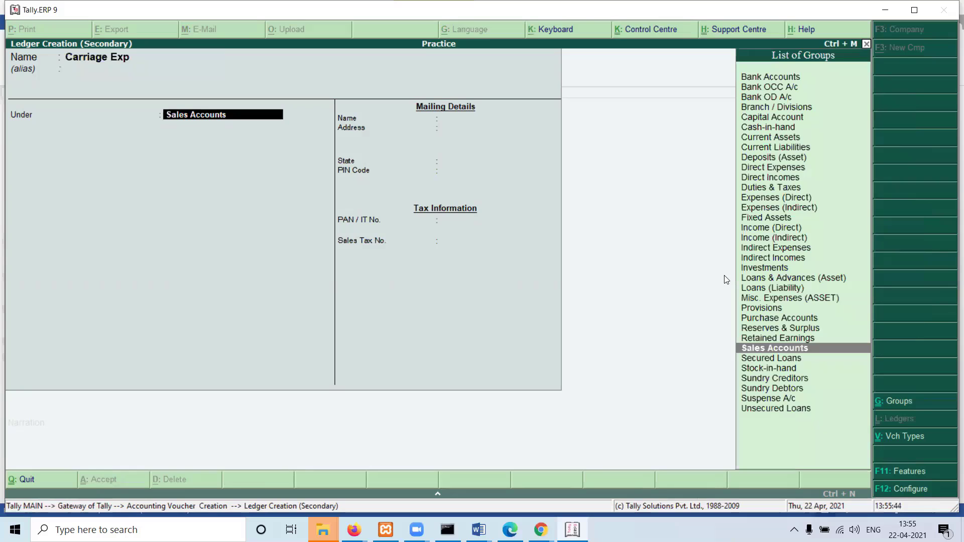
type("Di")
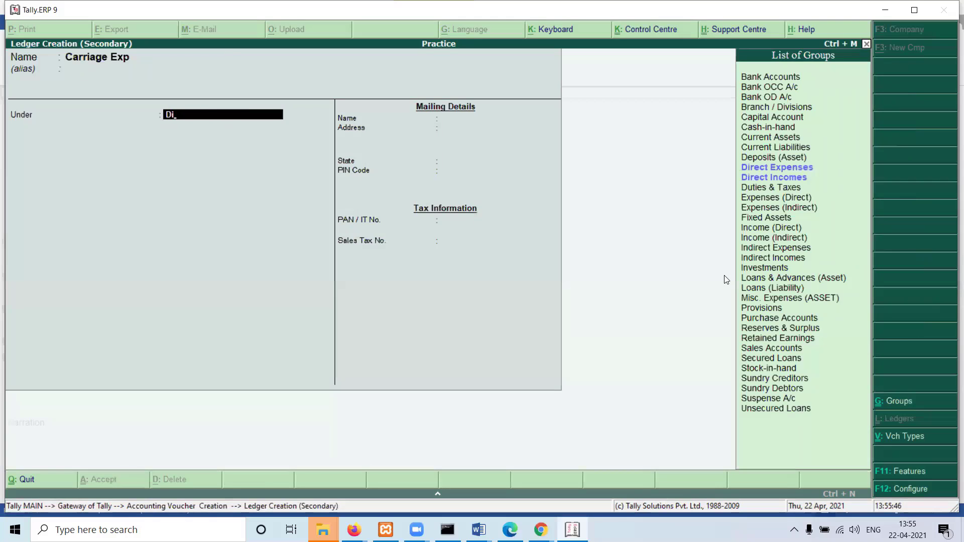
key("Return")
key("ctrl+a")
key("Return")
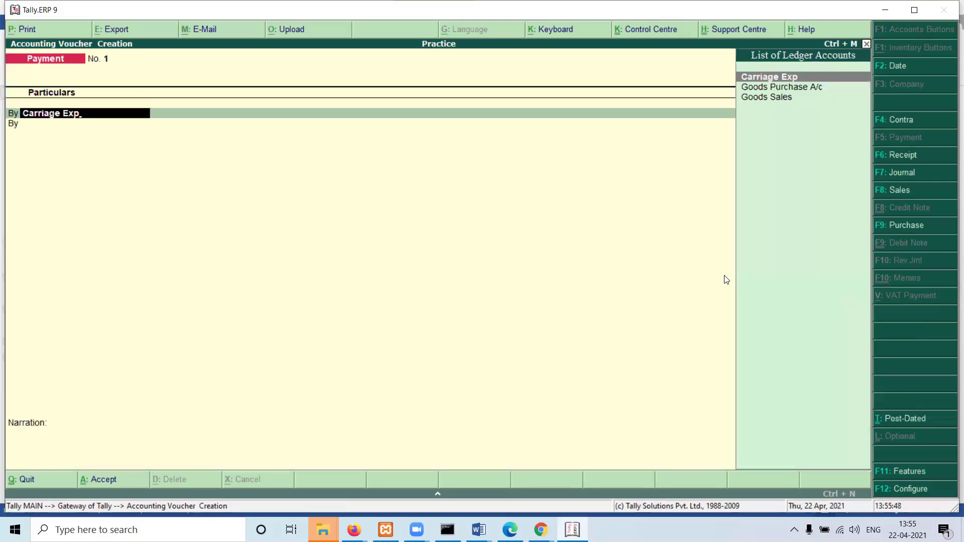
- Debit the Carriage Exp ledger with 100 in the payment voucher
key("Return")
type("100")
key("Return")
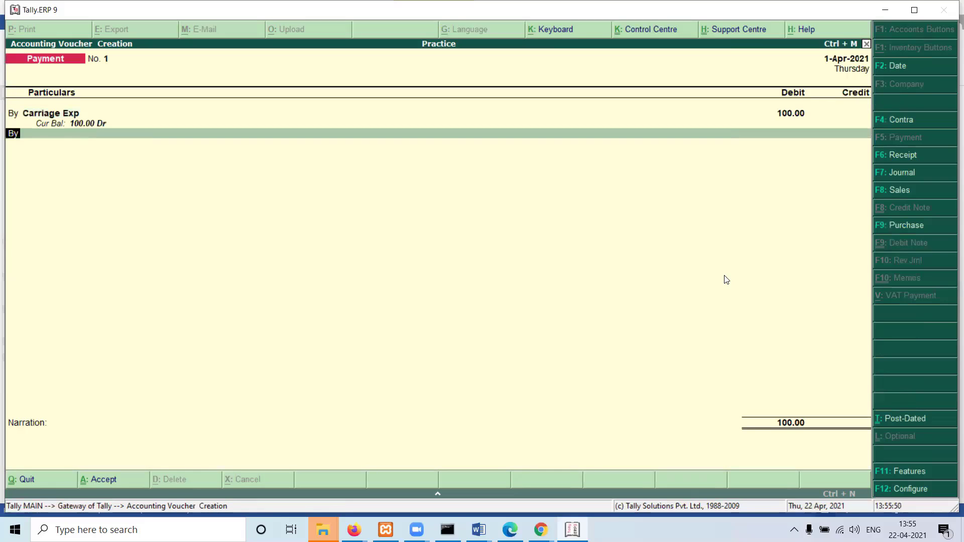
key("Return")
key("Escape")
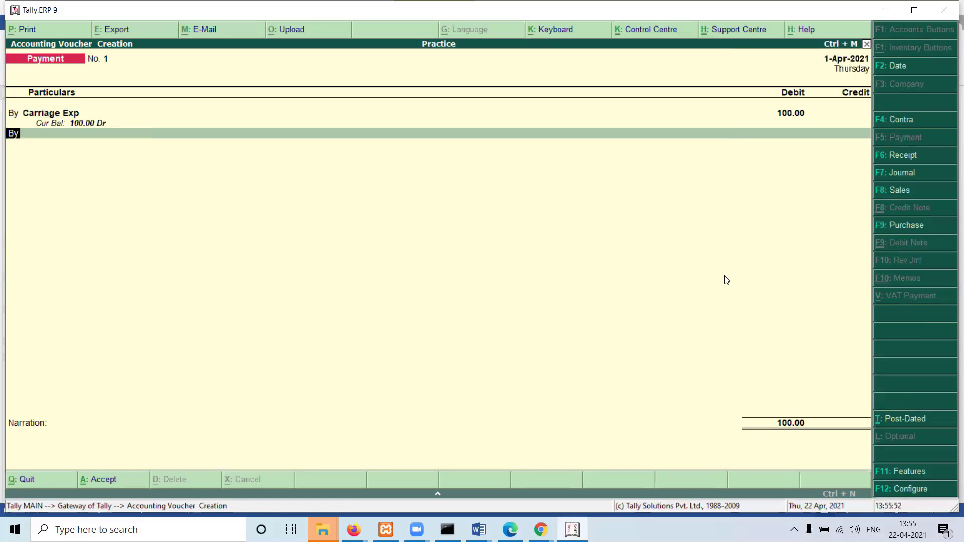
- Add a To line crediting the Cash ledger with 100 and save the payment voucher without a narration
type("t")
key("Return")
key("Down")
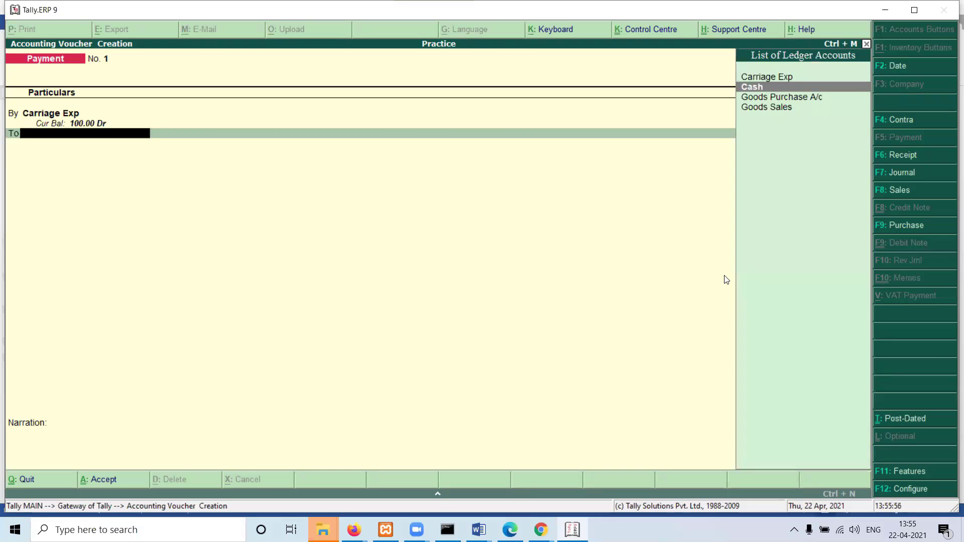
key("Return")
key("Return")
key("Return")
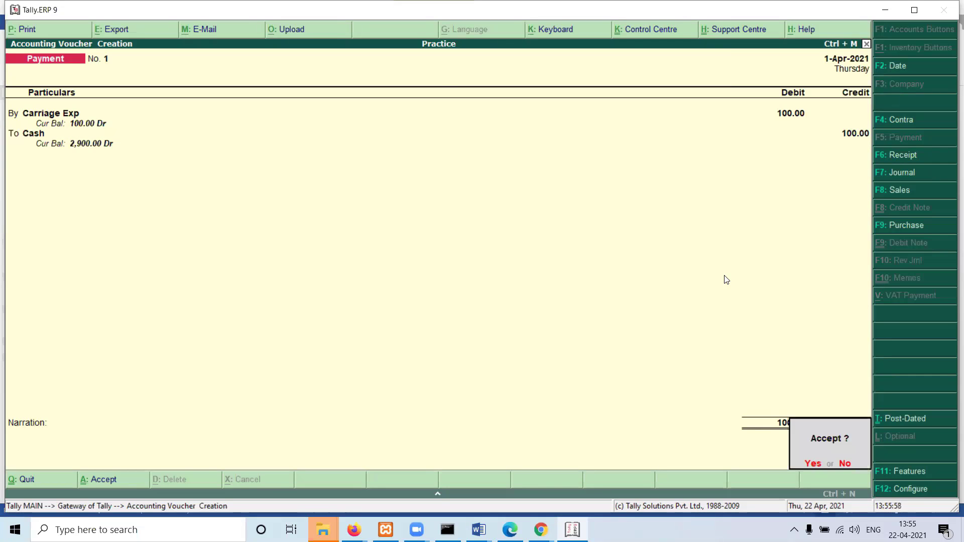
key("Return")
- Quit voucher entry and examine how the carriage expense is reflected in the Profit & Loss A/c
key("Escape")
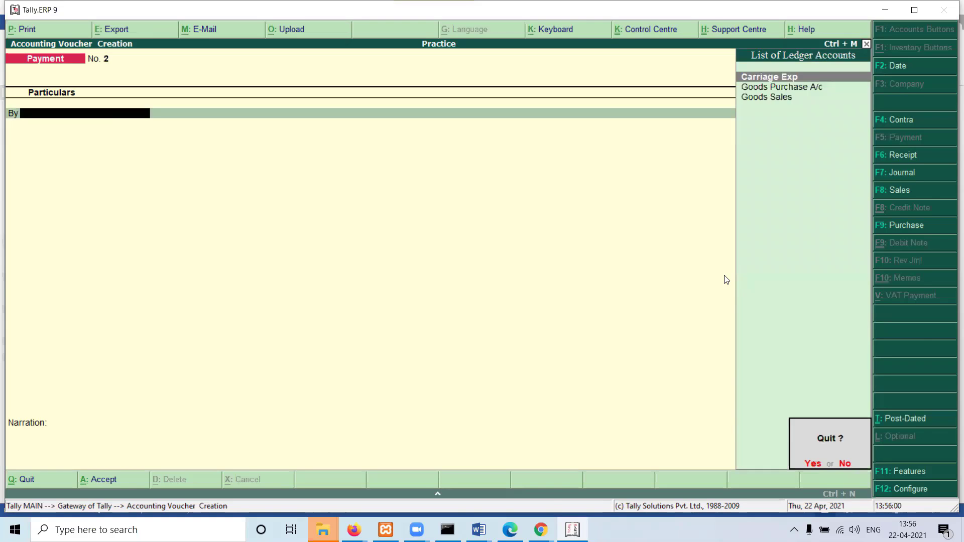
key("Return")
key("Escape")
key("Escape")
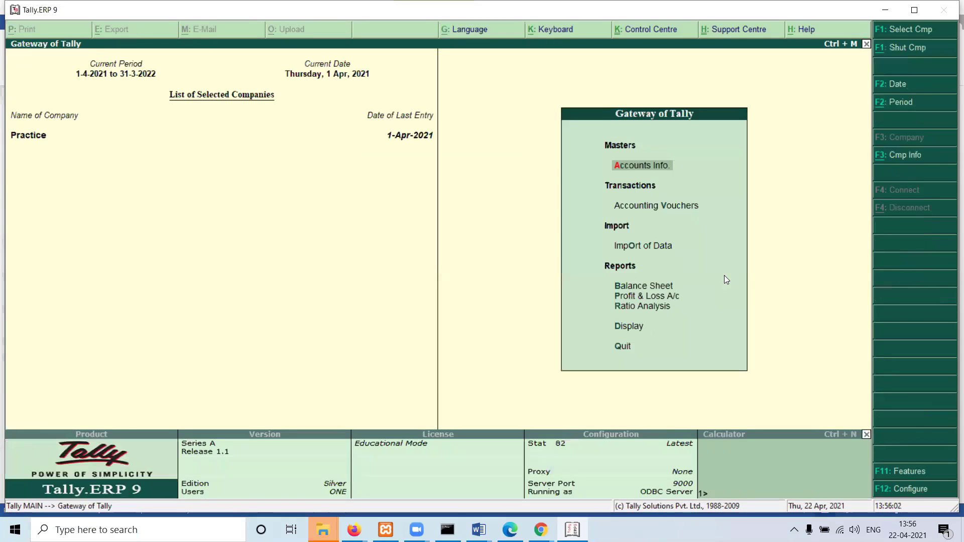
key("p")
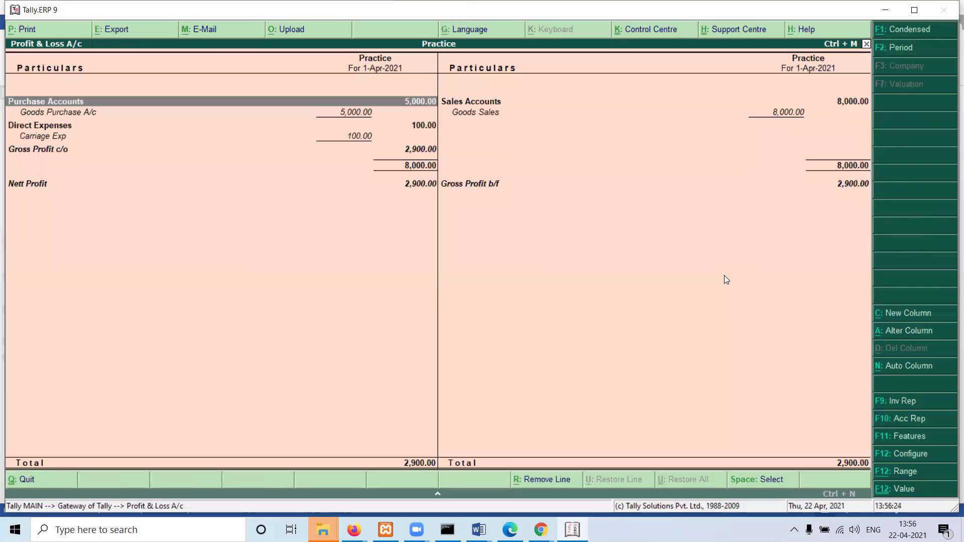
- Close the Profit & Loss A/c report and return to the Gateway of Tally without quitting the program
key("Escape")
key("Escape")
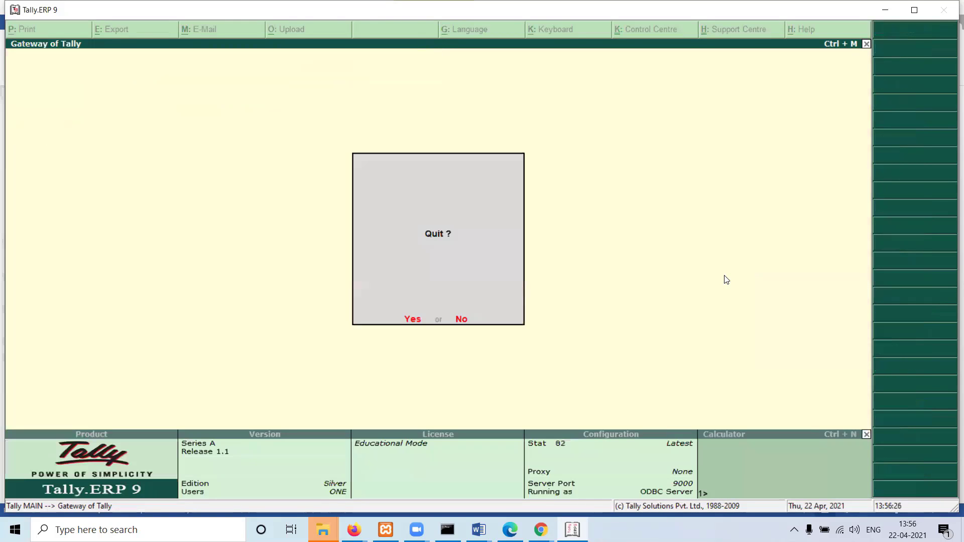
key("Escape")
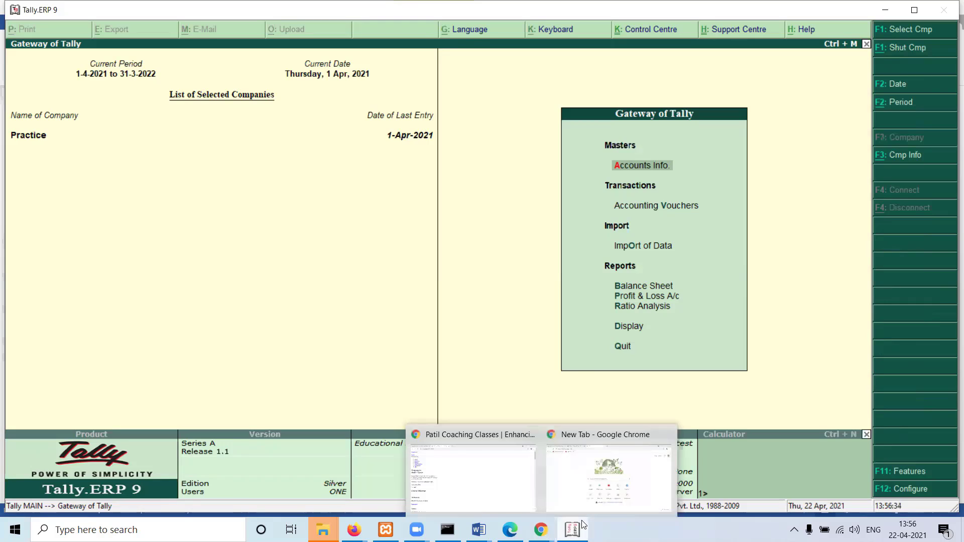
mouse_move(583, 524)
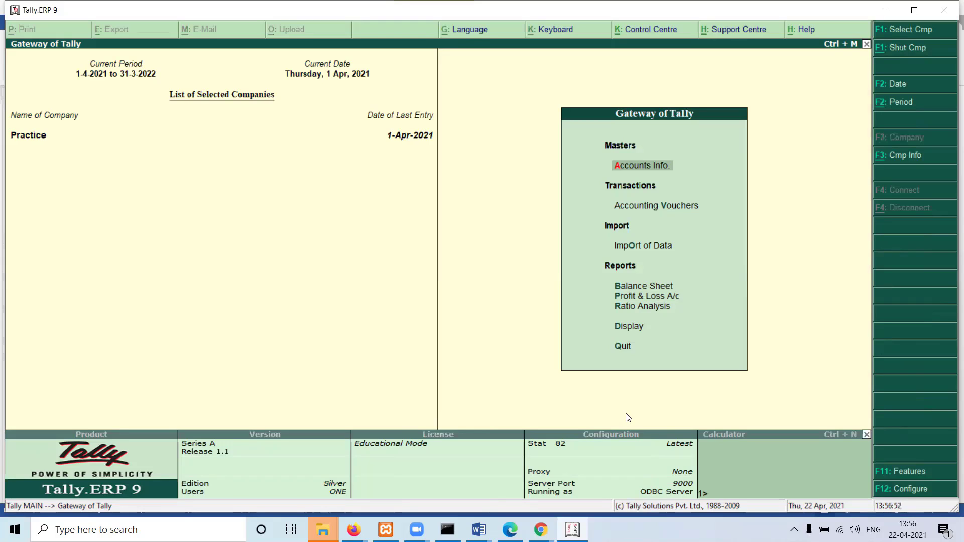
- Start creating a single ledger from the accounts masters and name it "Test", leaving the alias blank
key("Return")
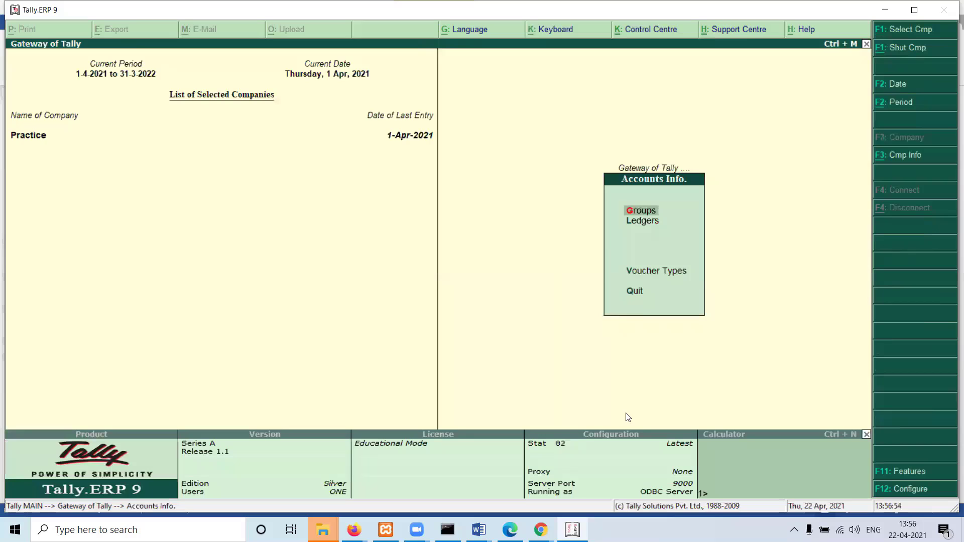
key("Down")
key("Return")
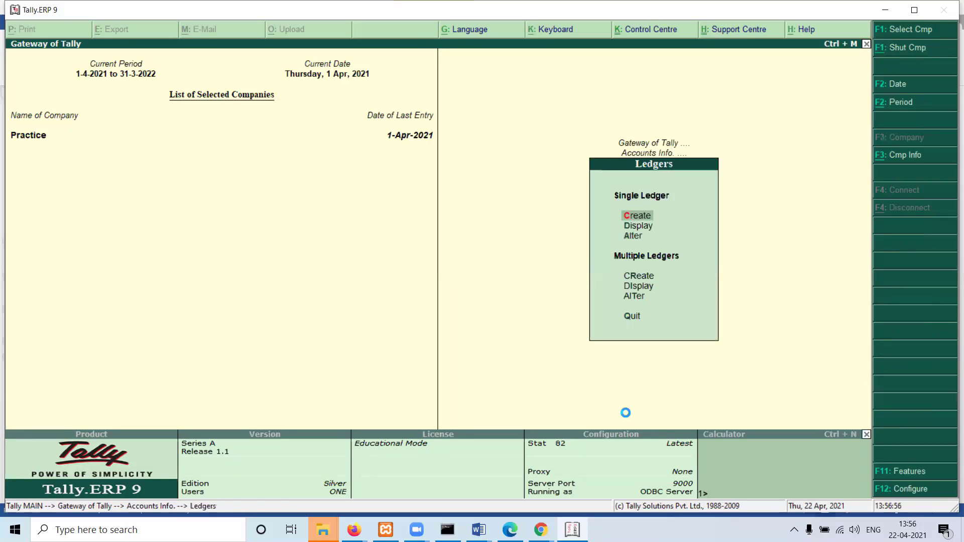
key("Return")
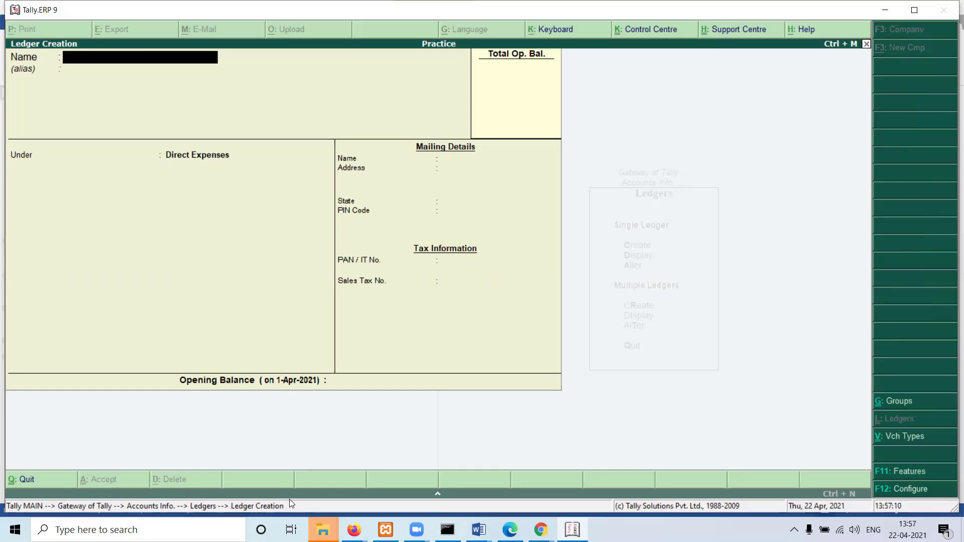
type("Tw")
key("BackSpace")
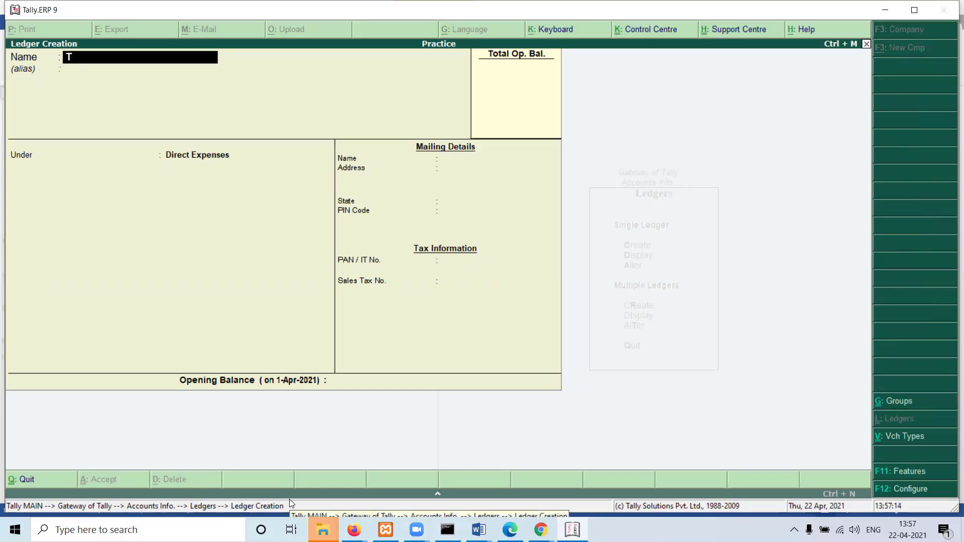
type("est")
key("Return")
key("Return")
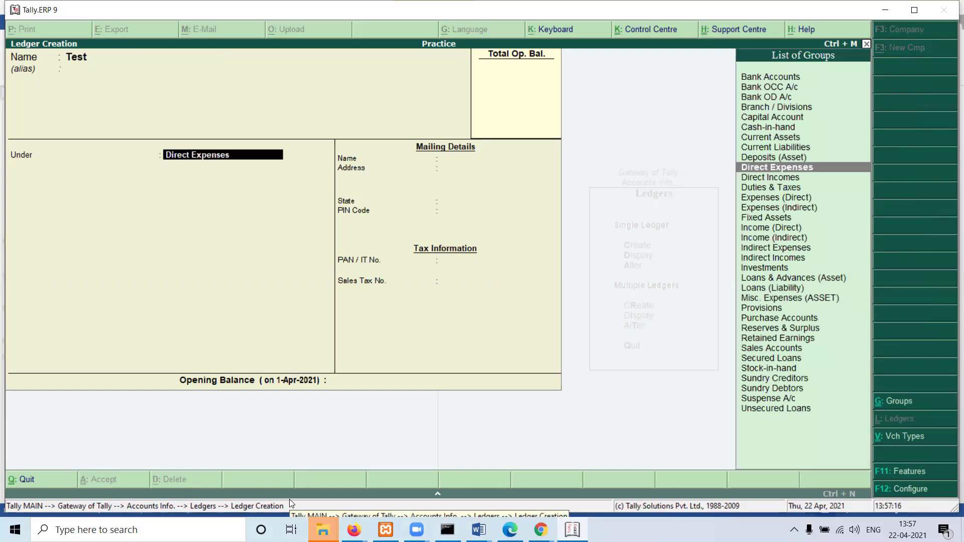
- Place the Test ledger under the Capital Account group
key("Up")
key("Up")
key("Up")
key("Up")
key("Up")
key("Up")
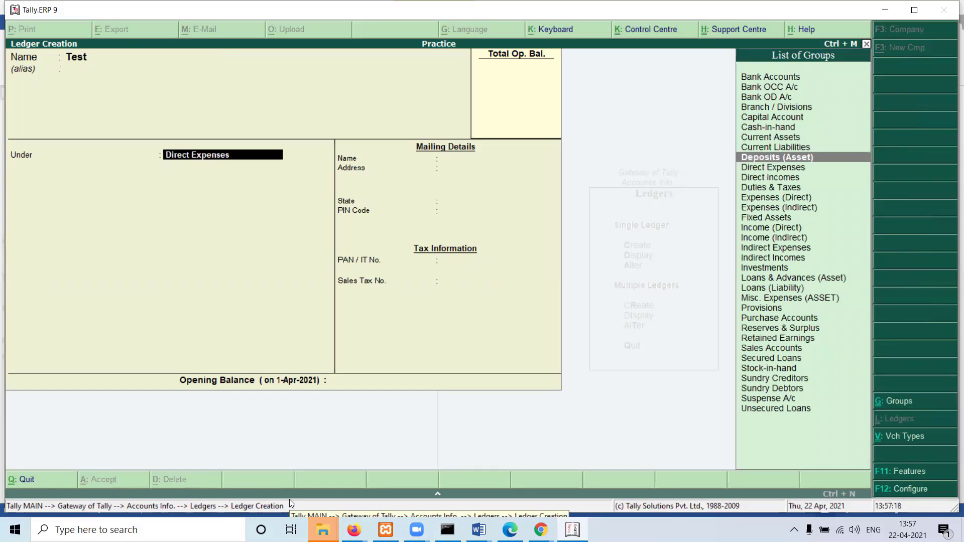
key("Down")
key("Return")
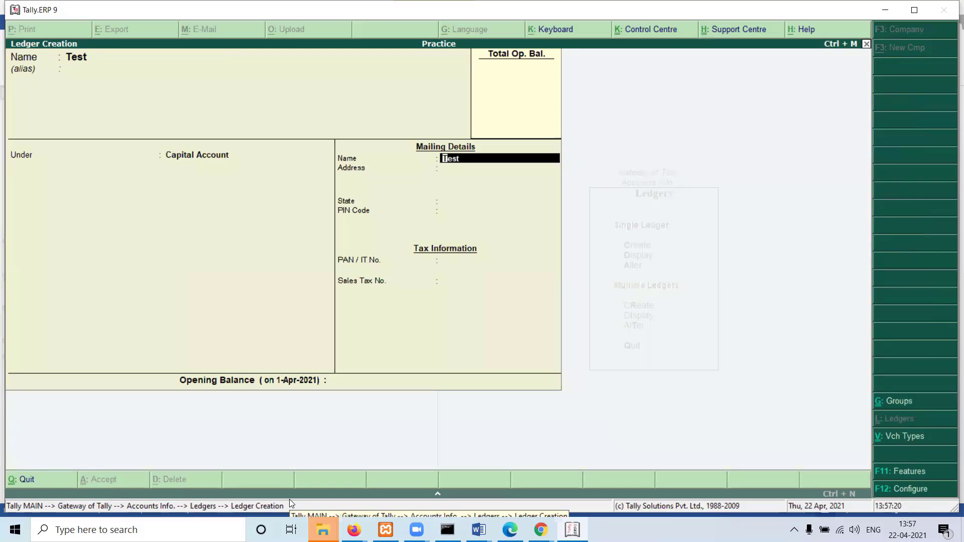
- Keep the default mailing details, leave the tax information and opening balance blank, and save the Test ledger
key("Return")
key("Return")
key("Return")
key("Return")
key("Return")
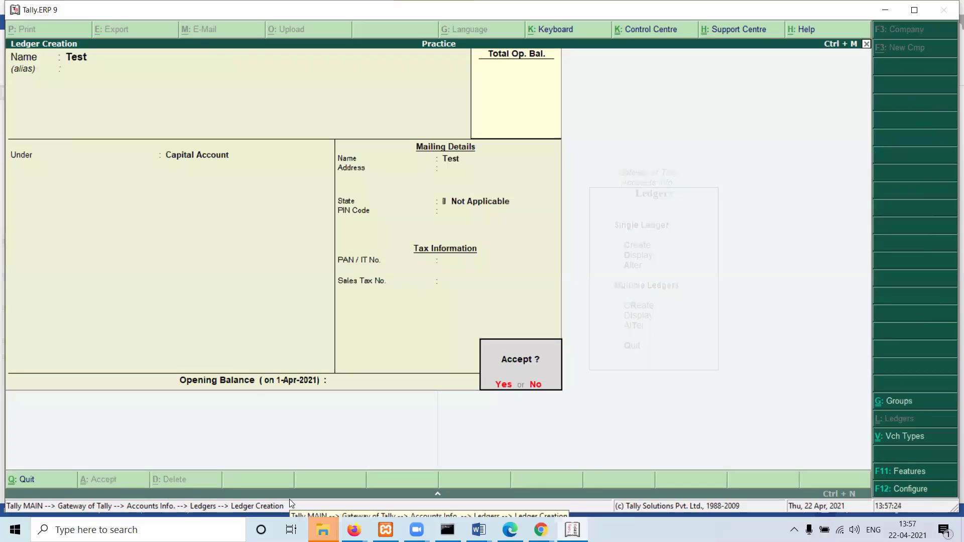
key("Return")
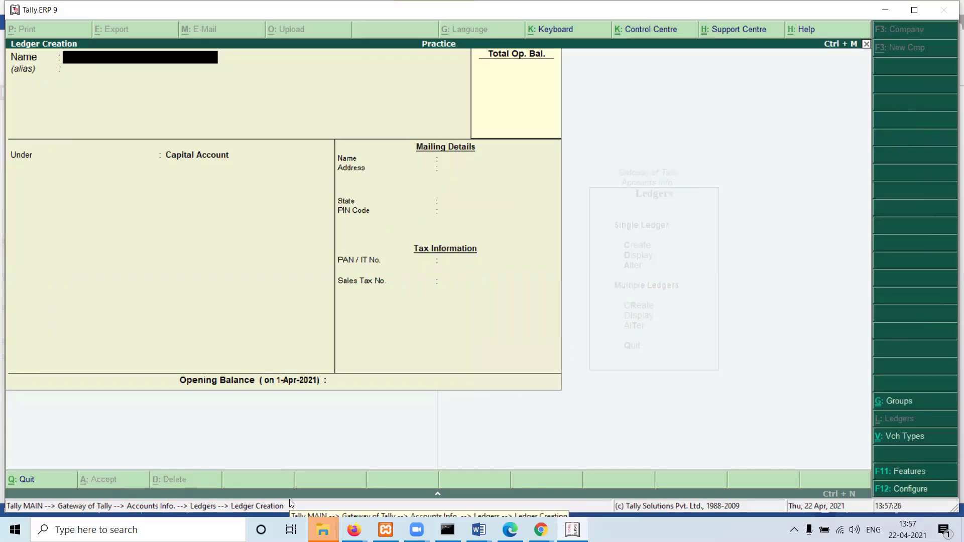